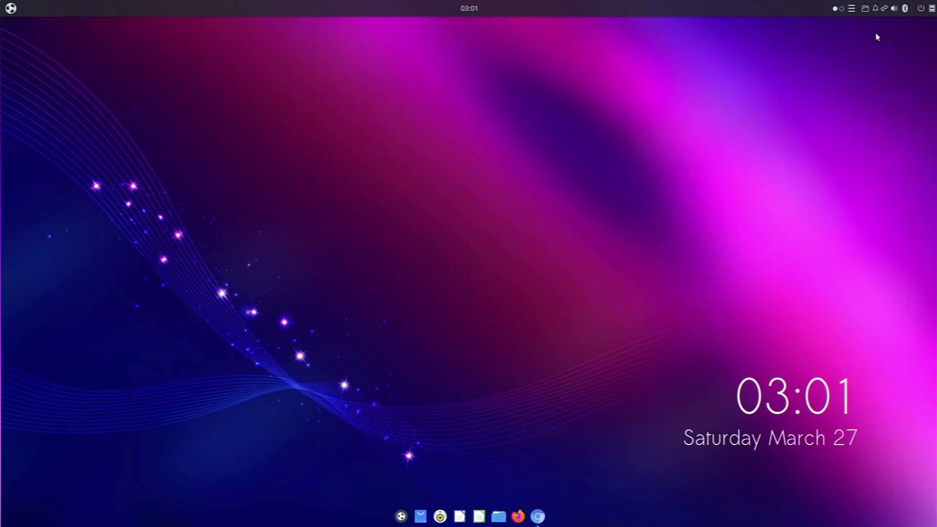
Launch Chromium and scroll ubuntubudgie.org/downloads to the 21.04 Raspberry Pi image details.
left_click(539, 517)
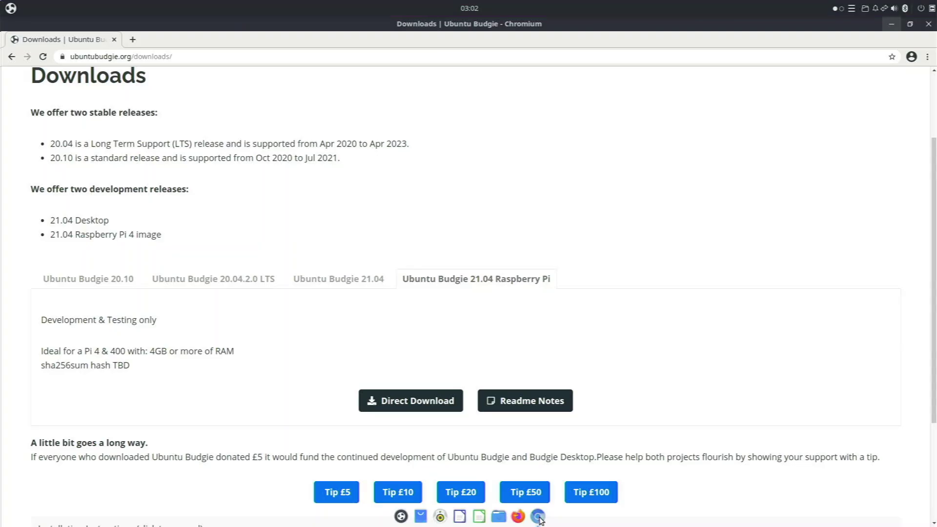
scroll(342, 339, "up", 2)
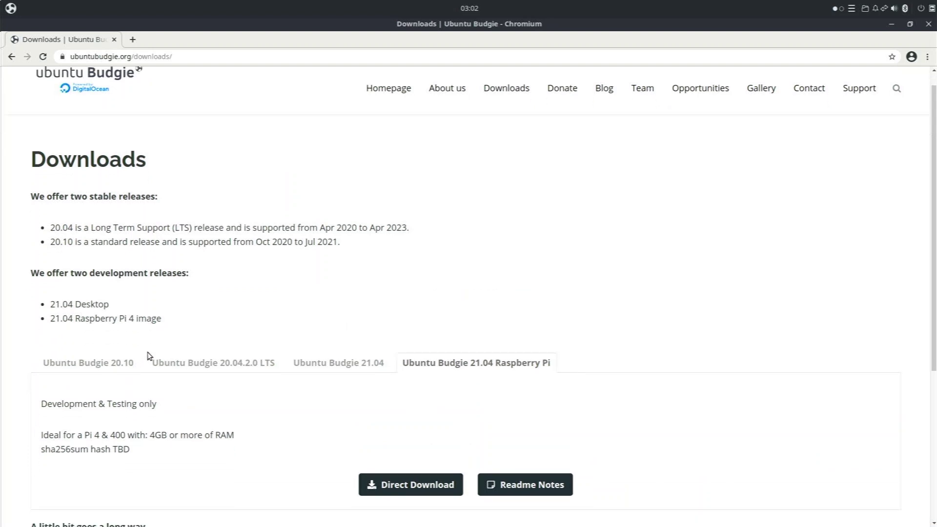
scroll(240, 356, "down", 2)
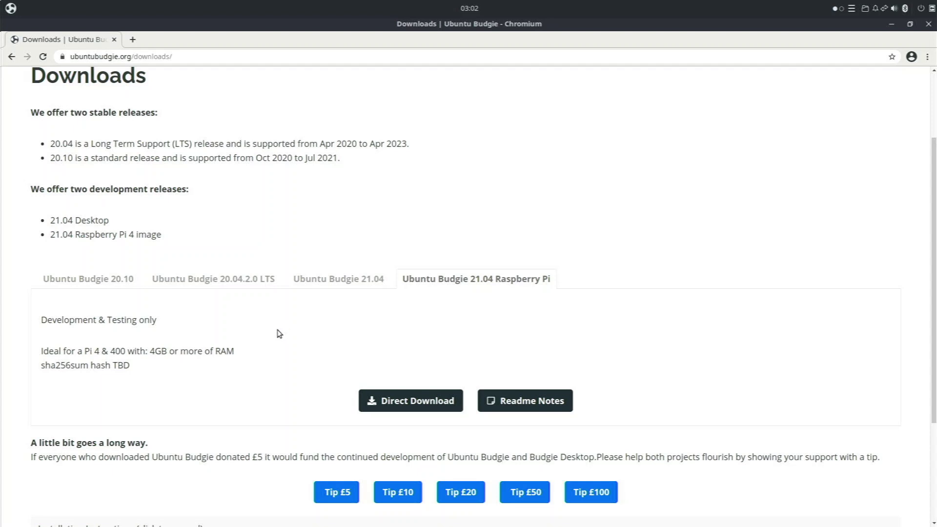
Open and close the Budgie application menu so the System Configuration wizard appears.
left_click(3, 5)
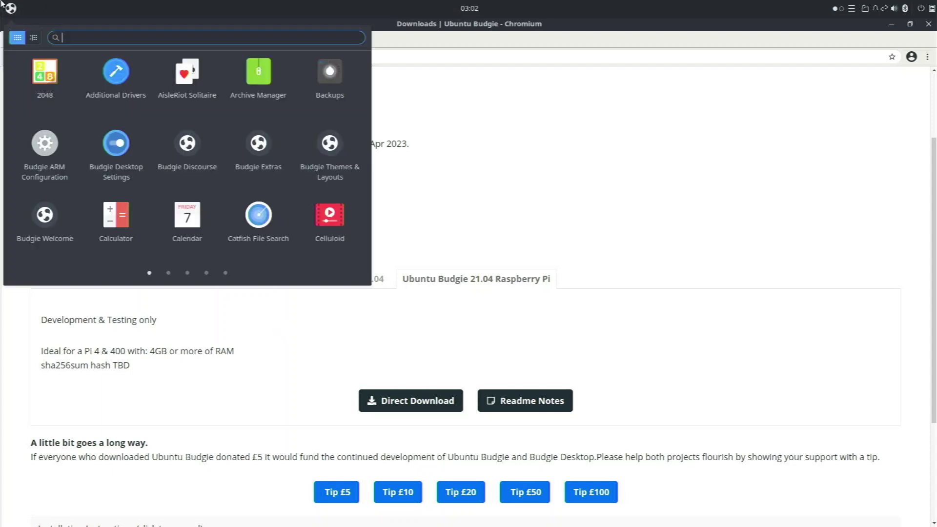
left_click(2, 3)
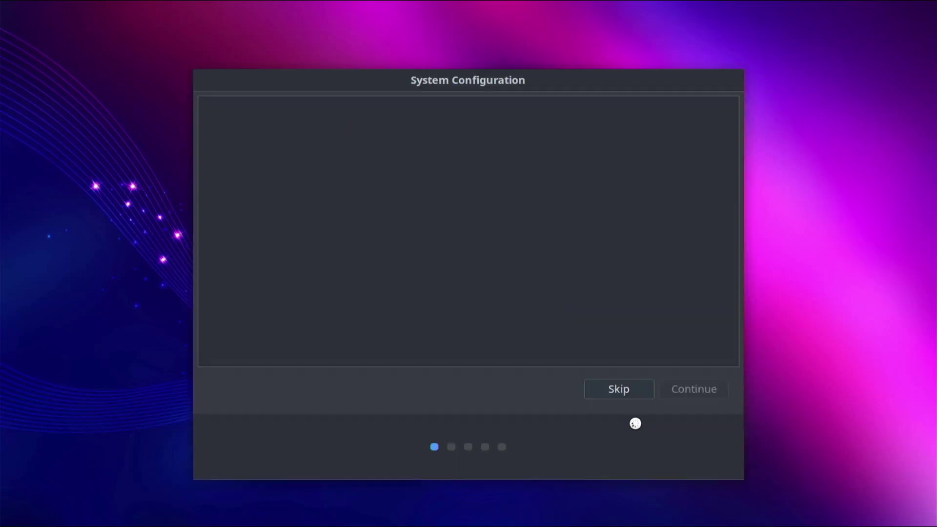
Accept the English (US) keyboard layout and choose New York as the time zone.
left_click(693, 389)
left_click(697, 388)
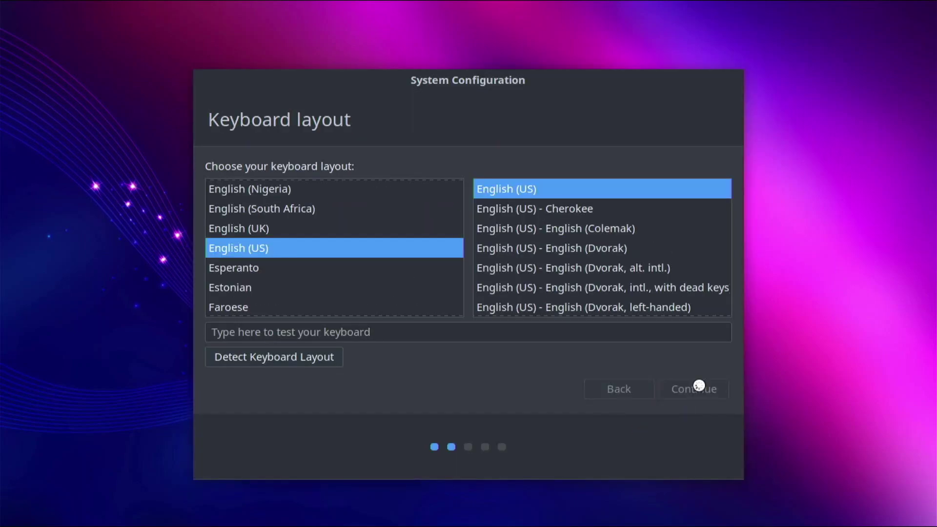
type("new y")
left_click(672, 388)
left_click(699, 389)
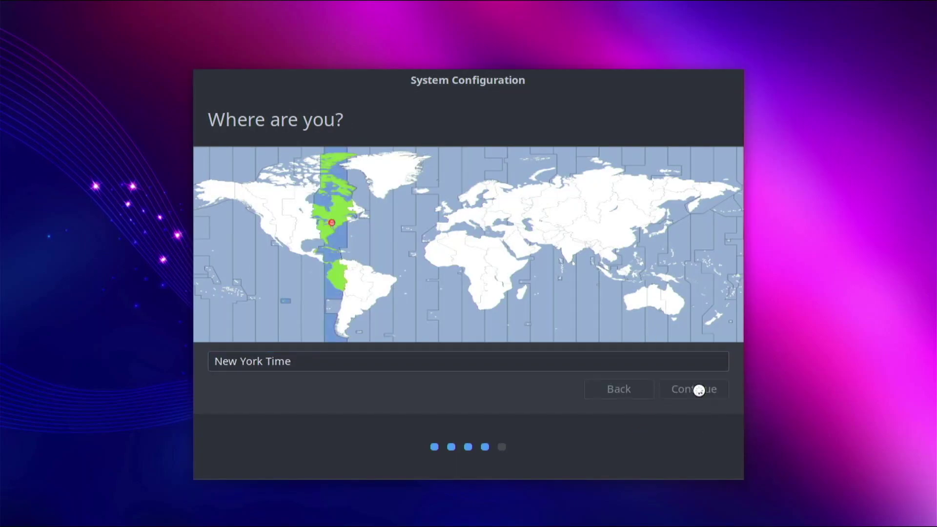
Create the user account with a username and confirmed password, then start system configuration.
type("lukefrenner")
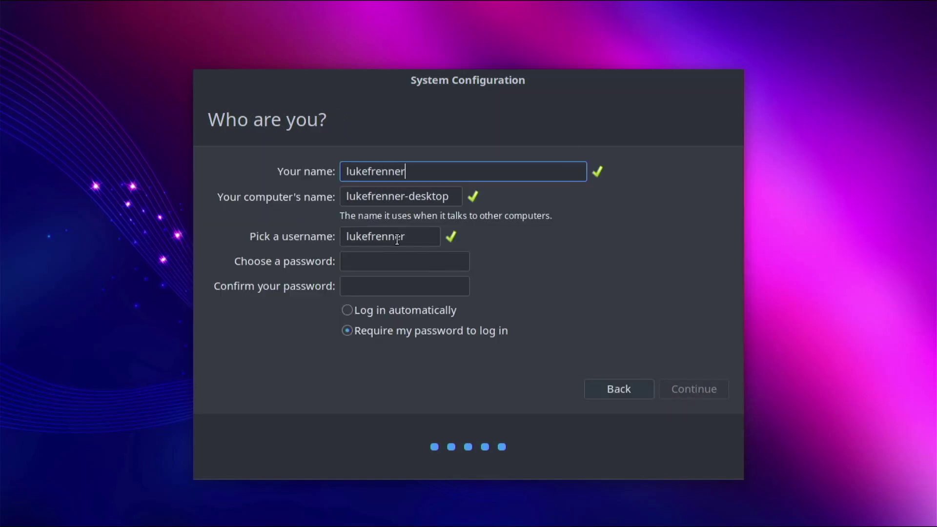
key("Tab")
key("Tab")
key("Tab")
type("**********")
key("Tab")
type("**********")
left_click(690, 385)
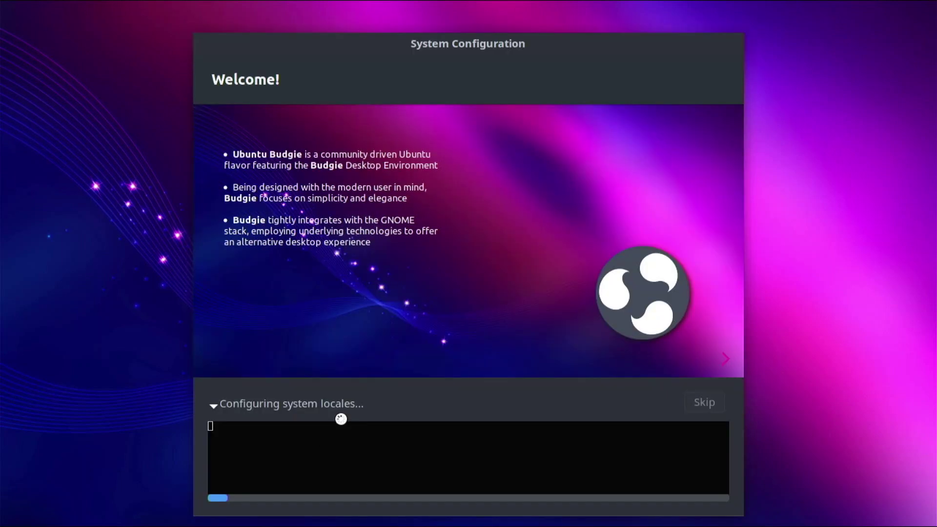
left_click_drag(399, 52, 391, 44)
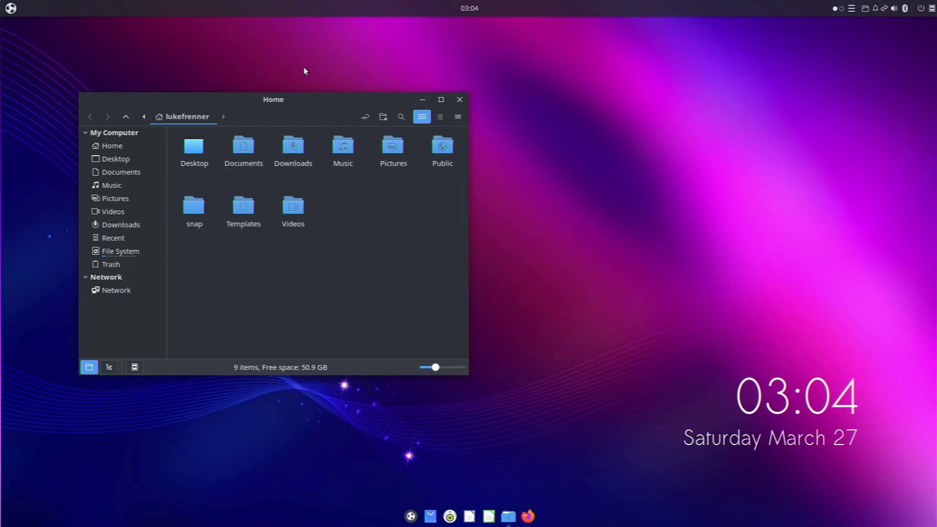
double_click(297, 146)
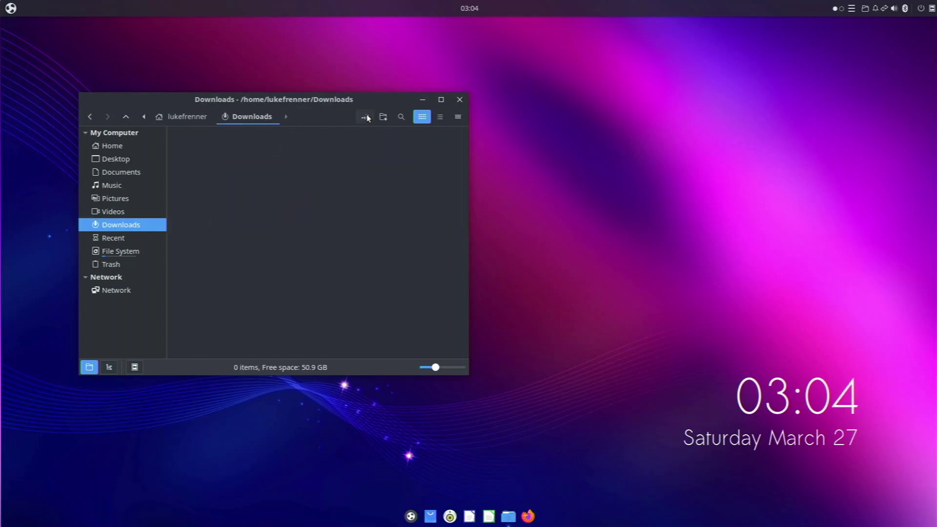
left_click(460, 99)
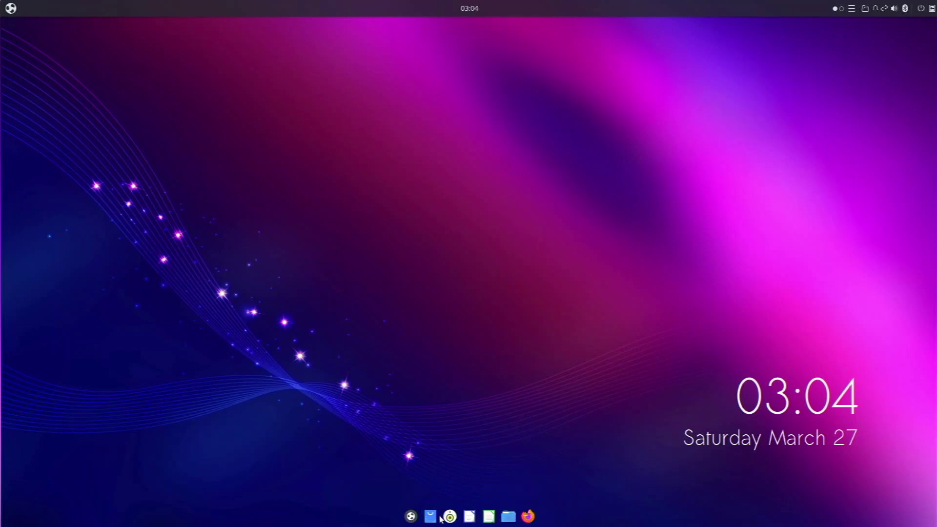
Preview the Raven sidebar, Bluetooth and clock panel applets, closing each again.
left_click_drag(689, 380, 796, 442)
left_click(932, 8)
left_click(932, 8)
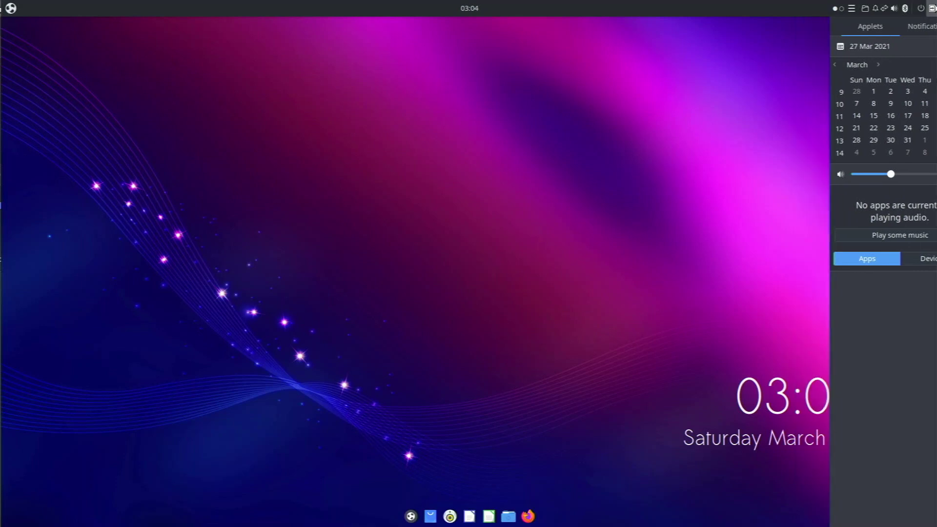
left_click(904, 10)
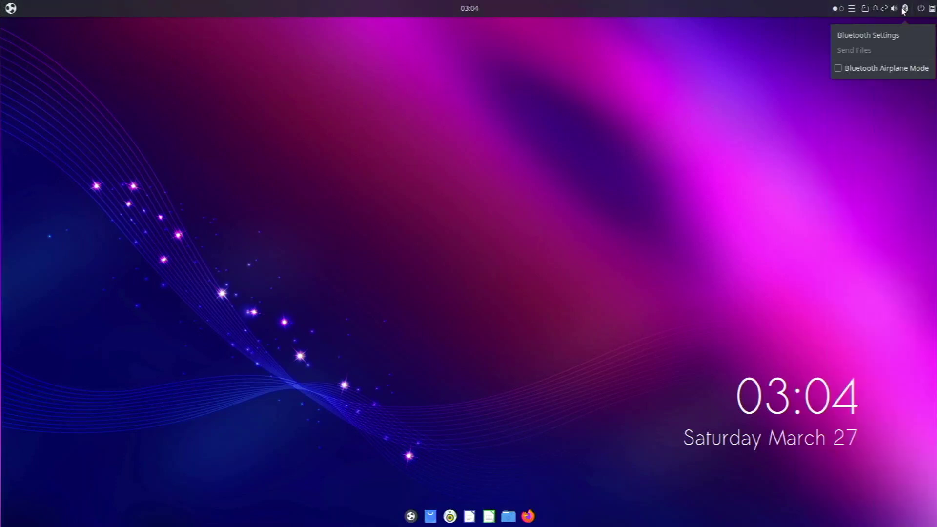
left_click(904, 10)
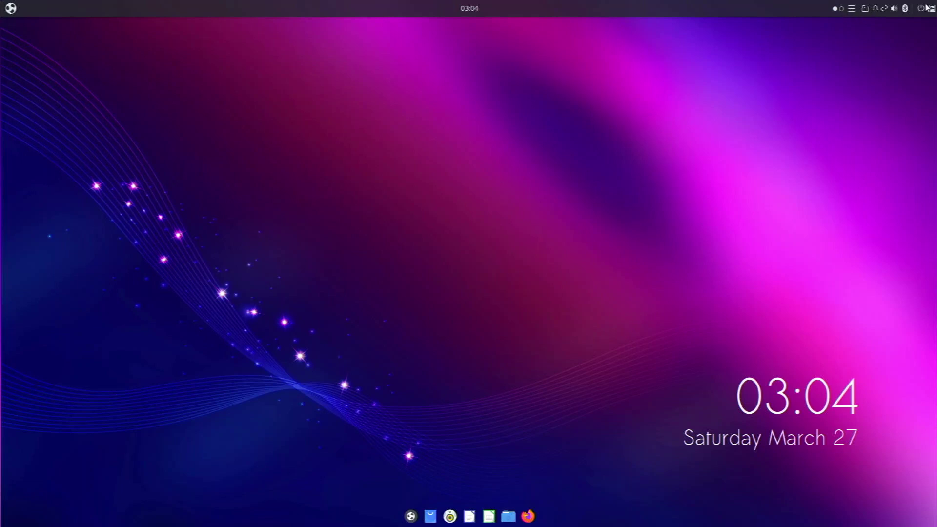
left_click(473, 11)
left_click(474, 13)
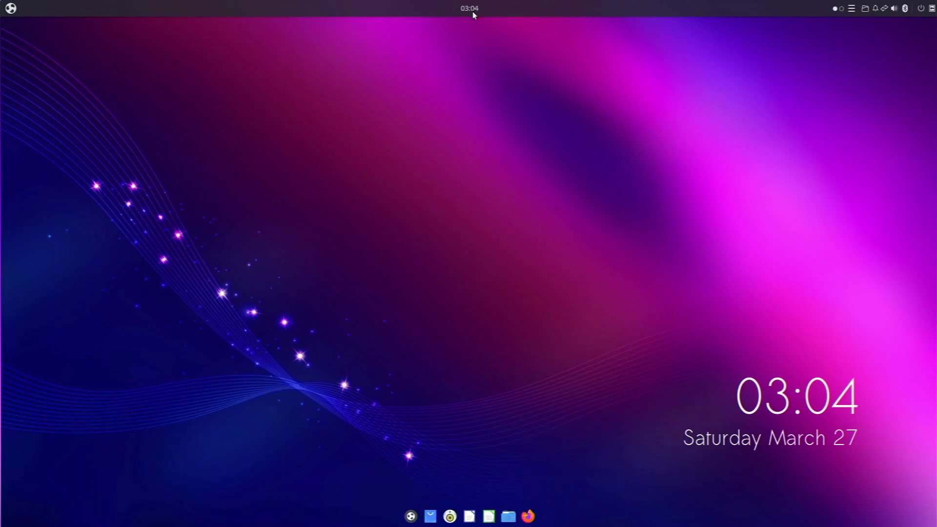
Open the application menu, page through the app grid, and switch to category list view.
left_click(10, 7)
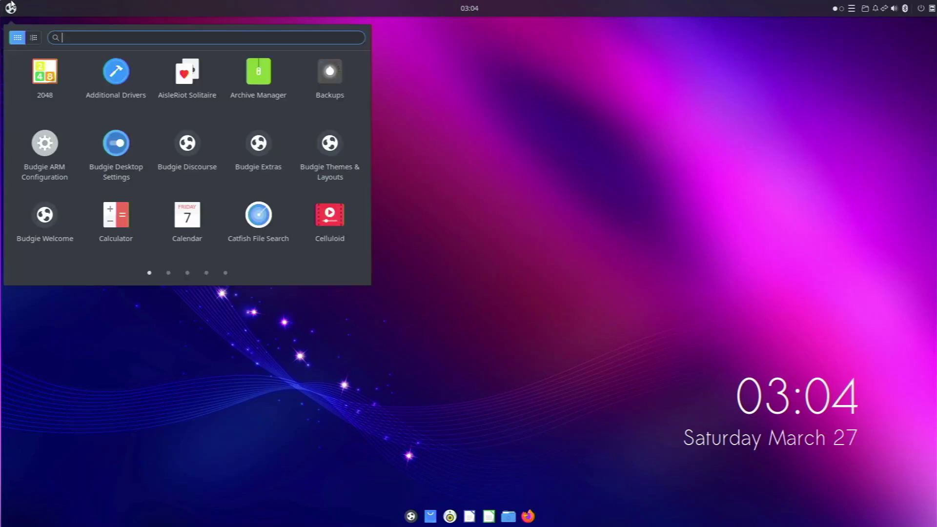
scroll(83, 108, "down", 1)
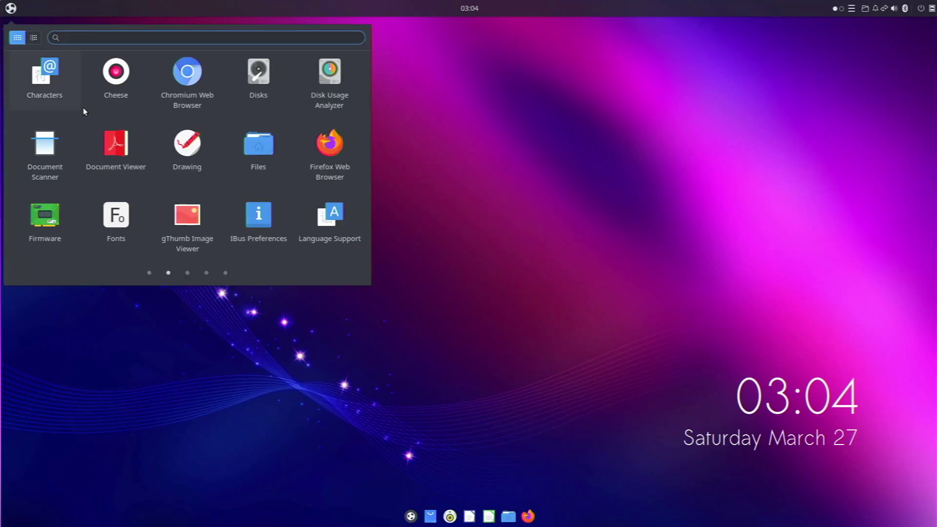
scroll(79, 110, "down", 1)
scroll(76, 108, "down", 1)
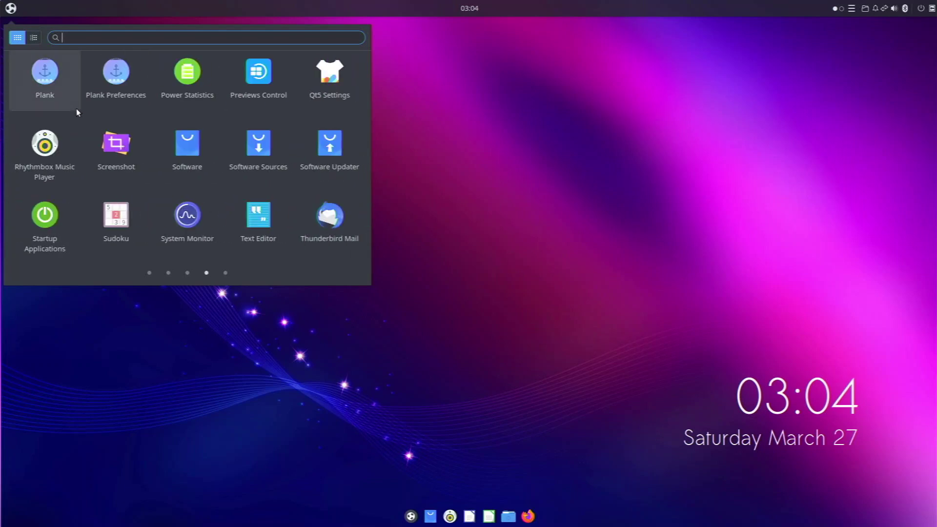
scroll(76, 109, "up", 2)
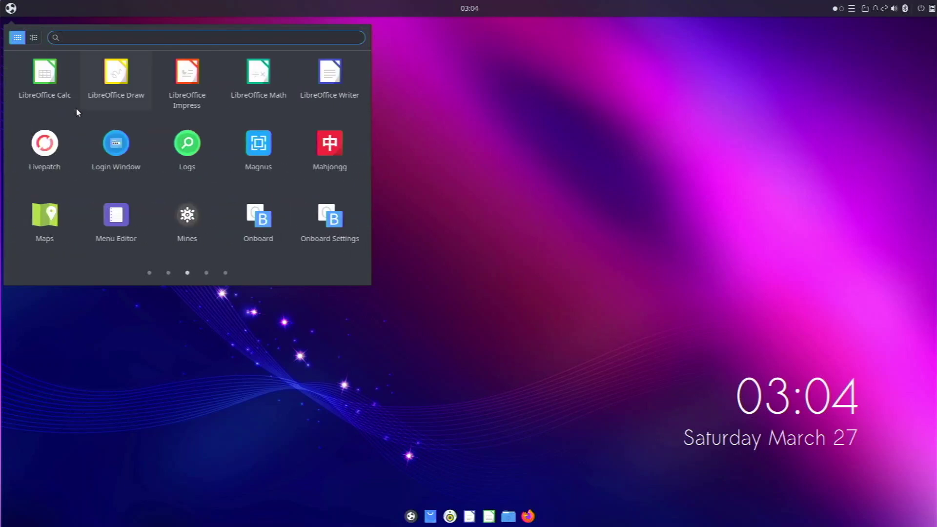
left_click(31, 39)
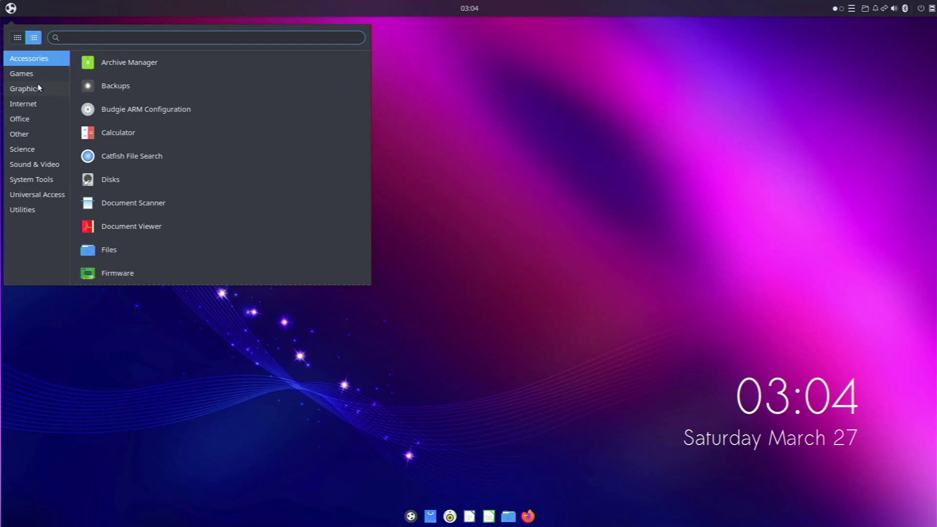
Browse the Games, Graphics and Internet categories, then close the menu.
left_click(36, 73)
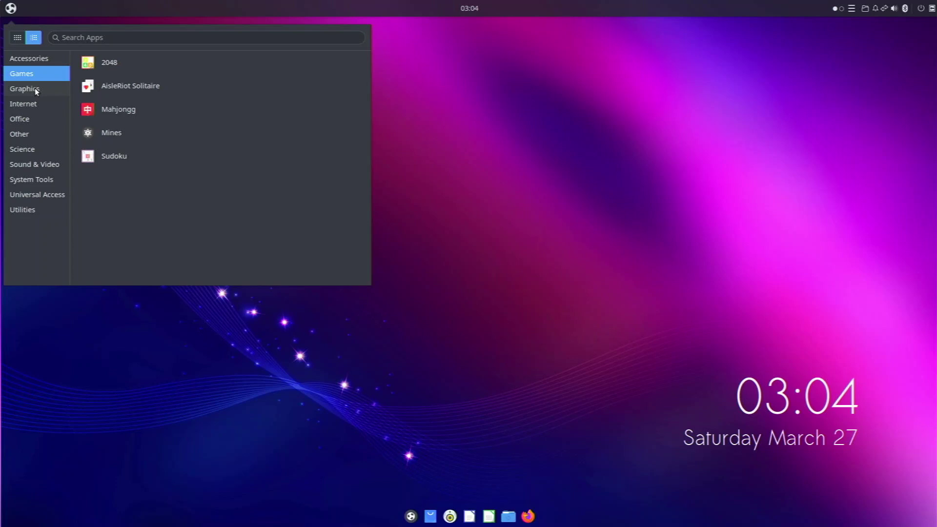
left_click(35, 90)
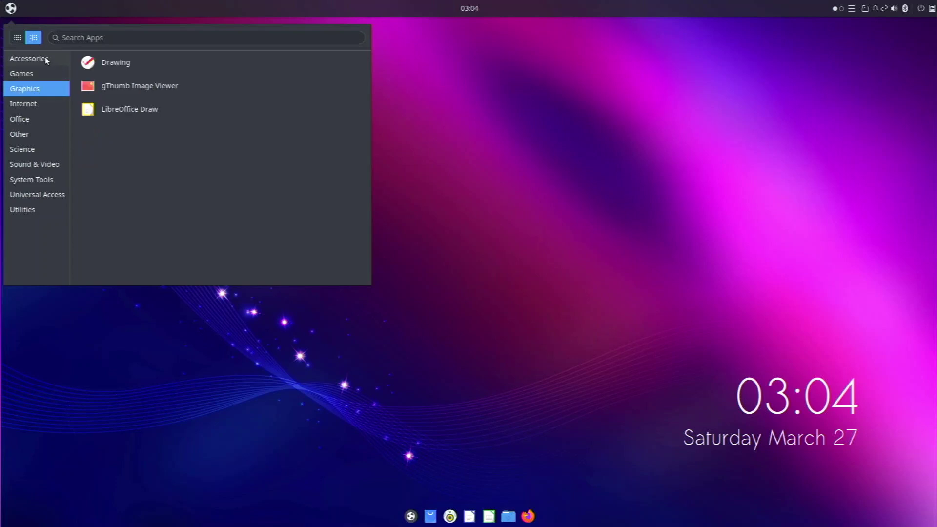
left_click(31, 101)
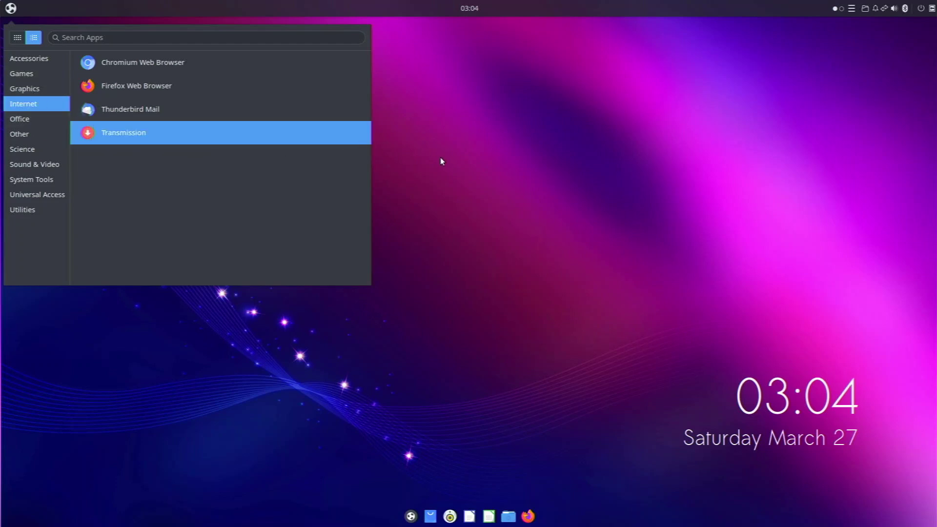
left_click(434, 176)
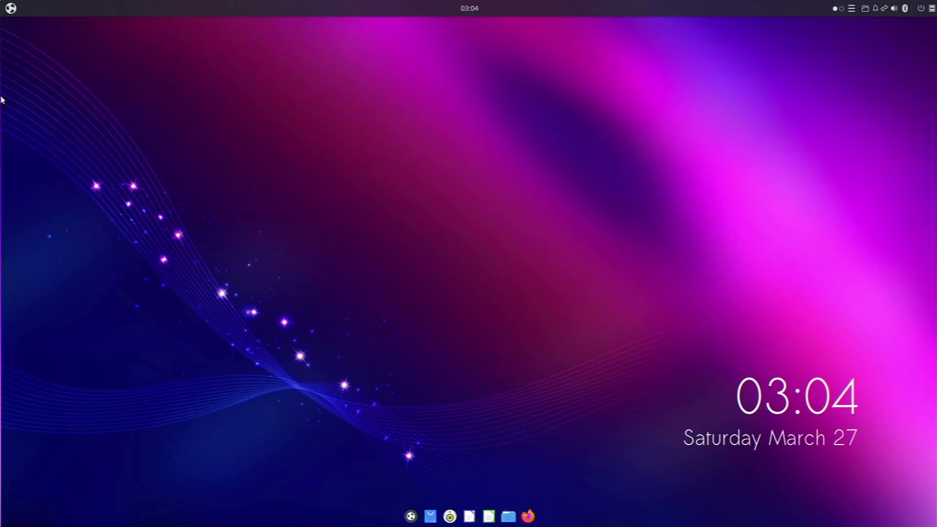
Launch Chromium, make it the default browser, allow the change, and search 'ubuntu' for Ubuntu Budgie.
type("chro")
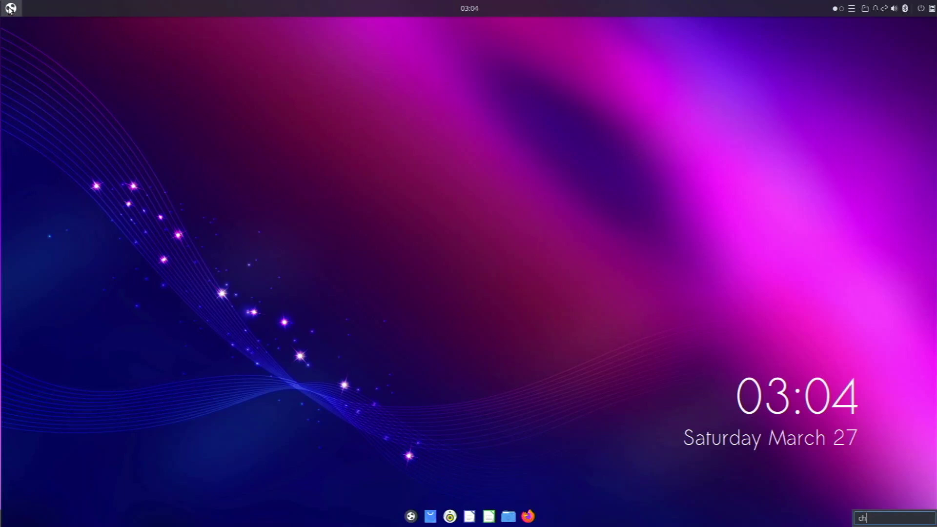
left_click(10, 7)
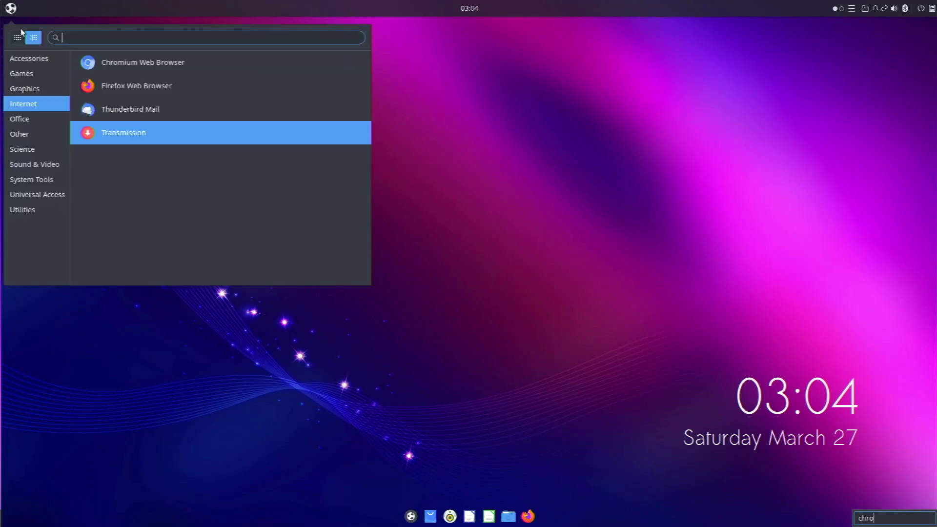
left_click(83, 56)
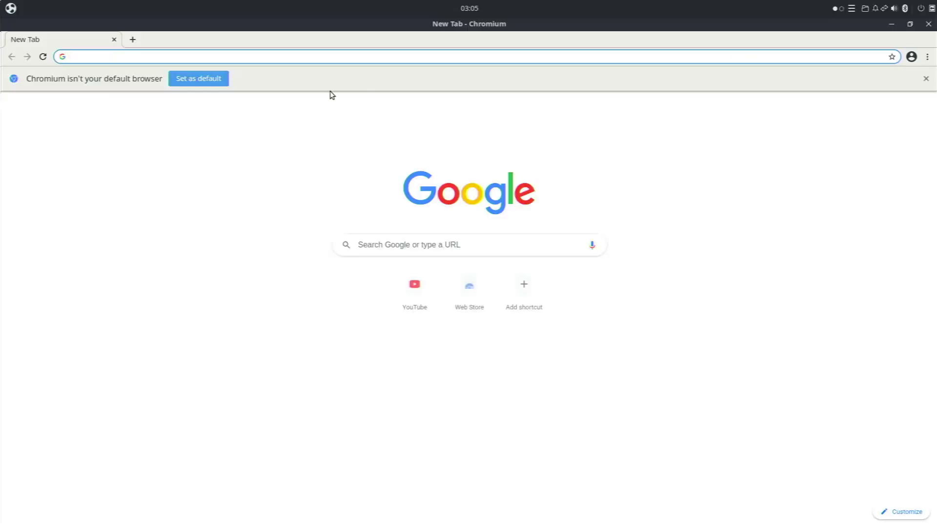
left_click(199, 79)
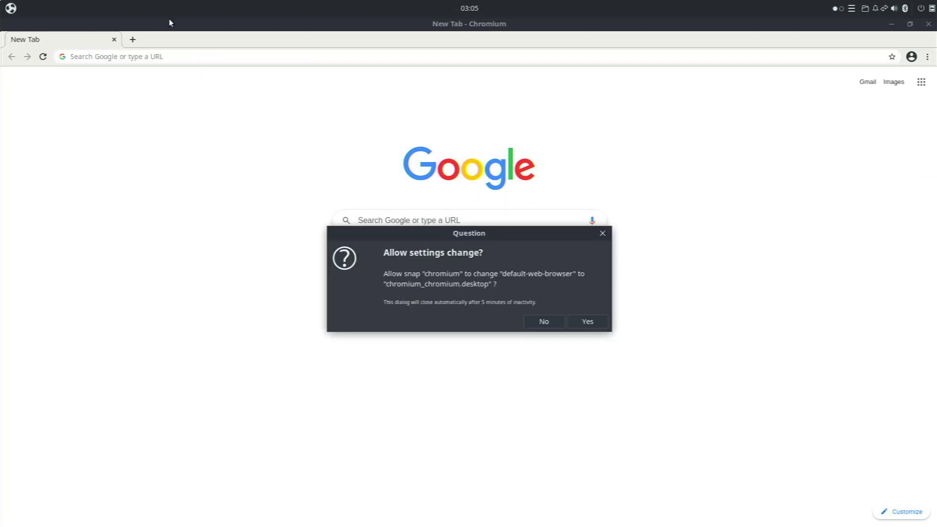
left_click(596, 321)
type("ubuntu")
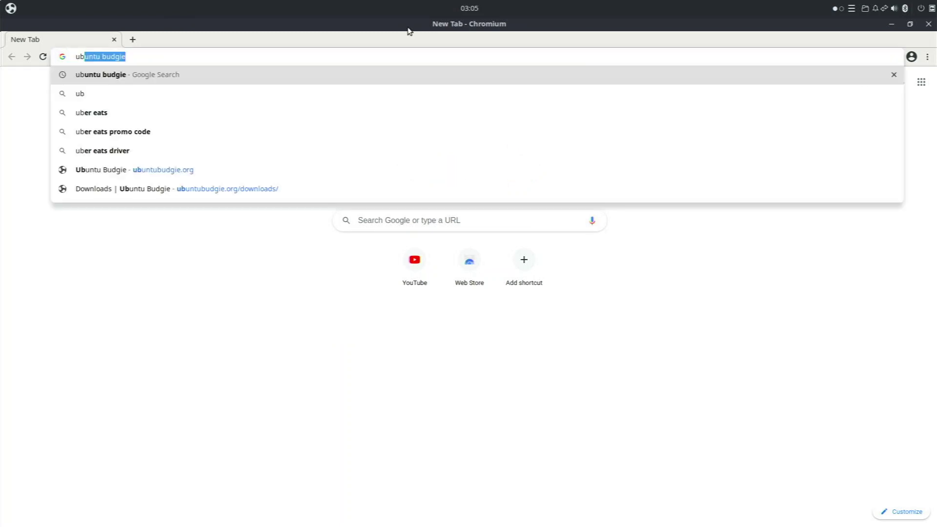
key("Return")
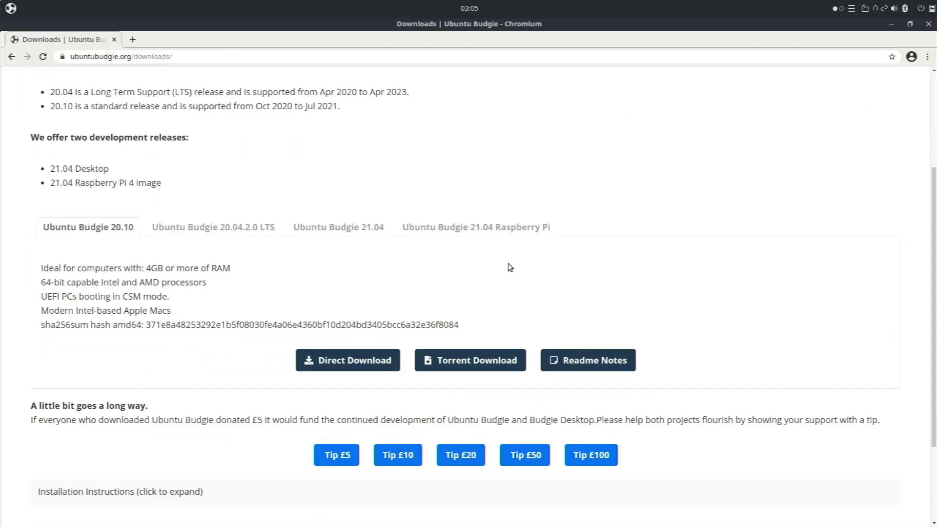
Open the Ubuntu Budgie 21.04 Raspberry Pi Readme Notes and scroll through them.
left_click(499, 230)
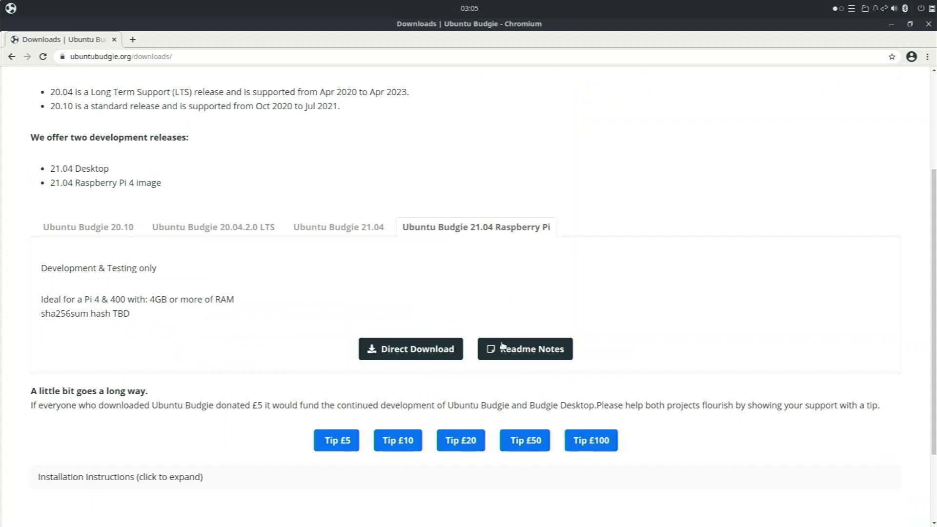
left_click(502, 348)
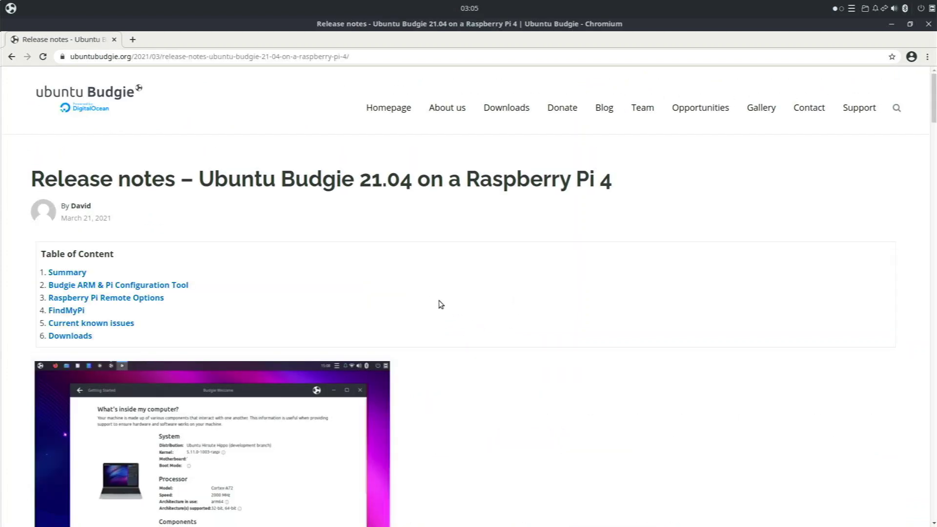
scroll(408, 270, "down", 8)
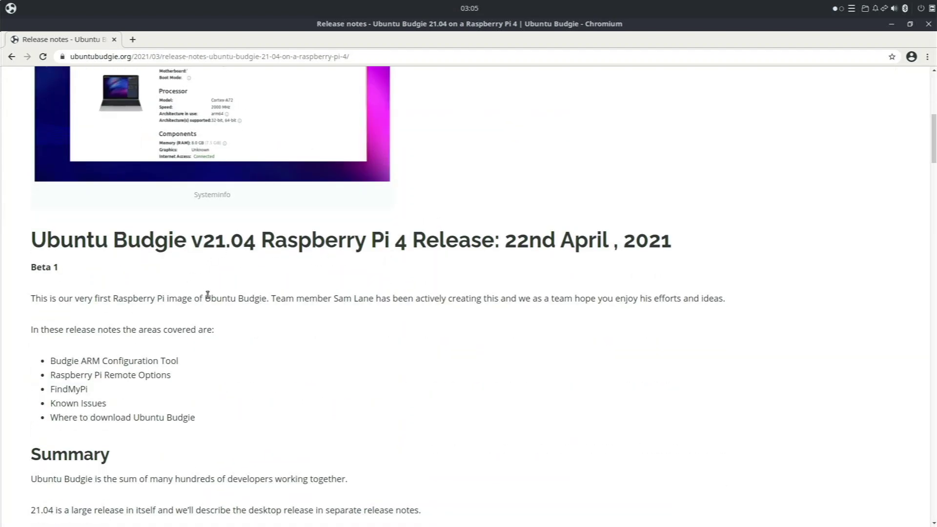
scroll(228, 294, "down", 3)
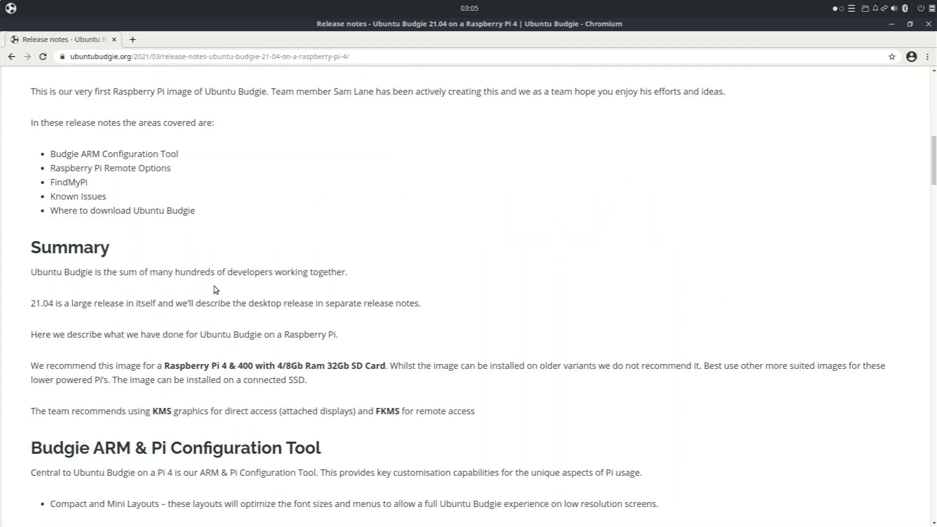
scroll(205, 274, "down", 1)
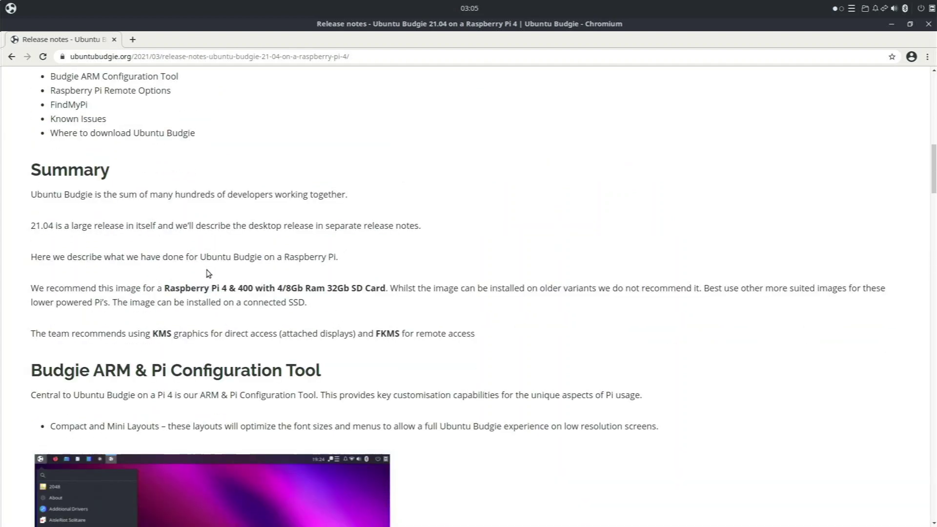
scroll(212, 279, "down", 3)
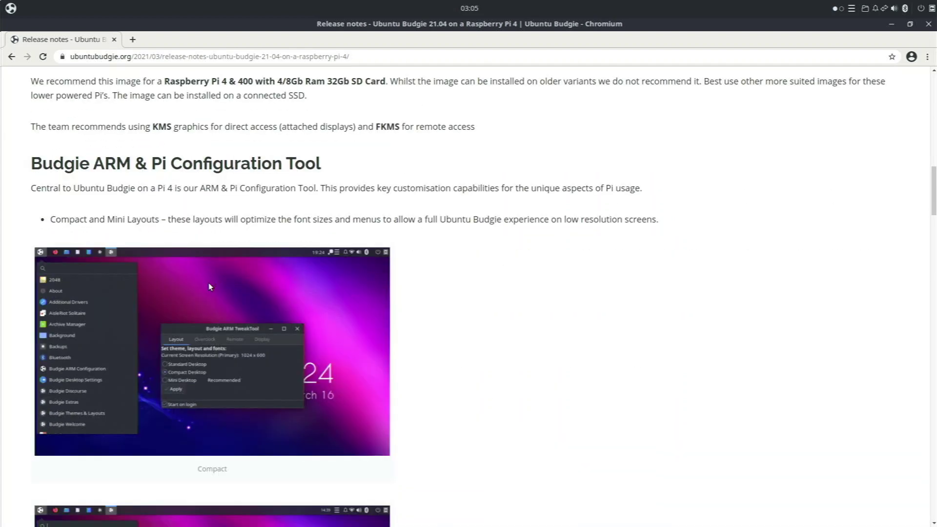
Highlight the configuration tool heading, read the rest of the notes, then minimize Chromium.
left_click_drag(64, 164, 159, 172)
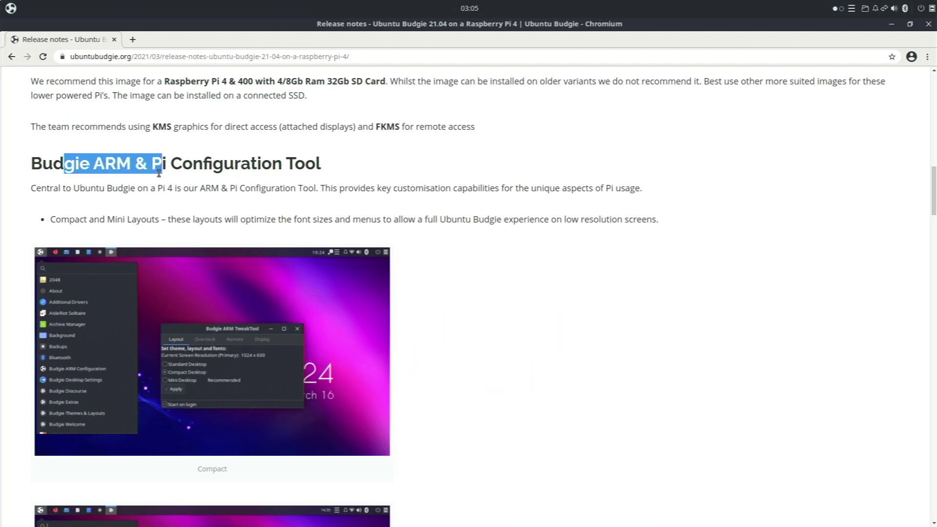
left_click(159, 173)
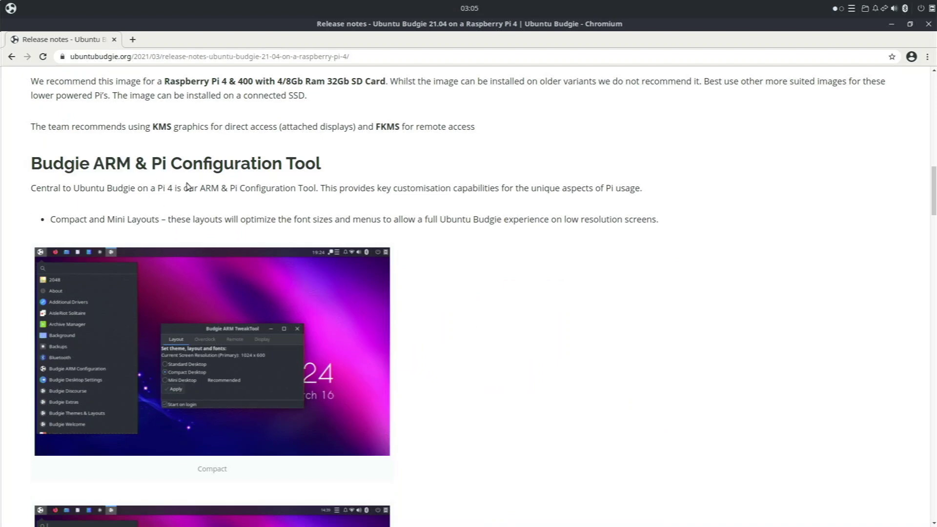
scroll(371, 260, "down", 2)
scroll(370, 260, "down", 2)
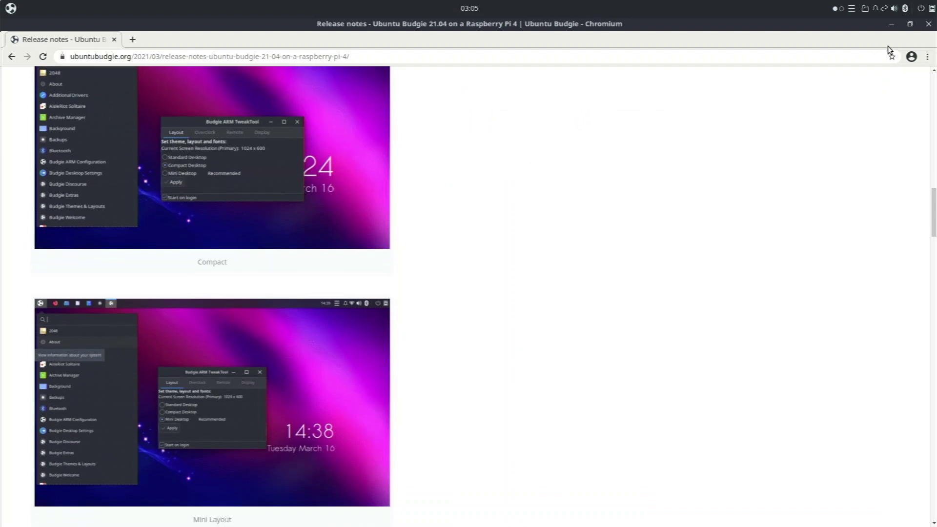
left_click(899, 27)
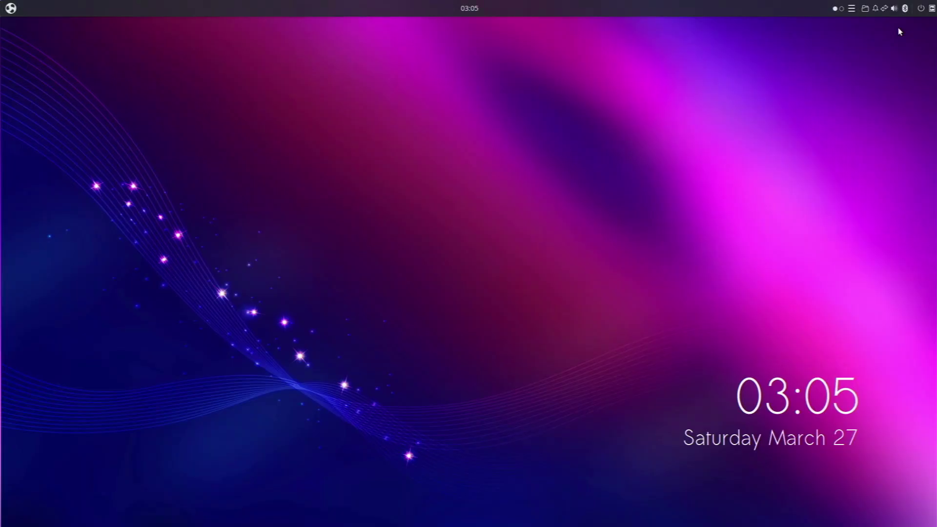
Launch Budgie ARM Configuration via a 'budgi' menu search and view its Layout and Overclock tabs.
left_click(11, 9)
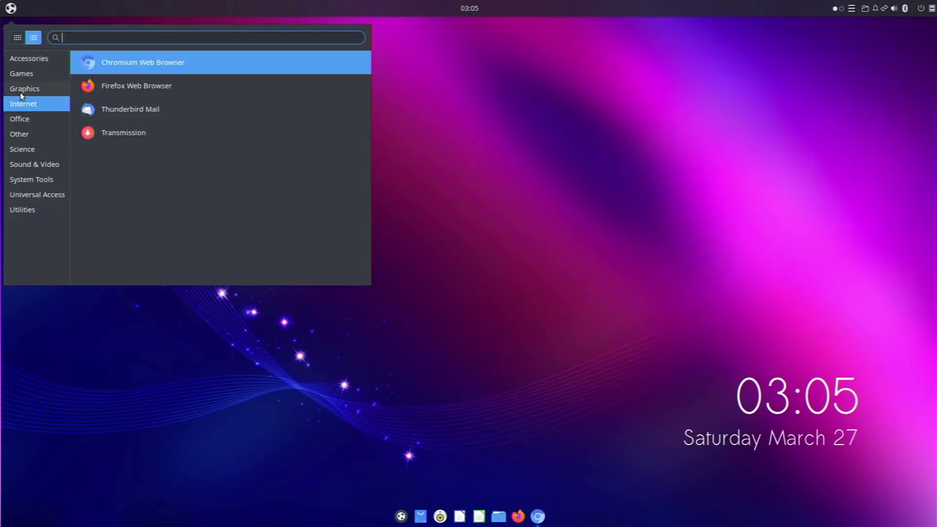
type("budgi")
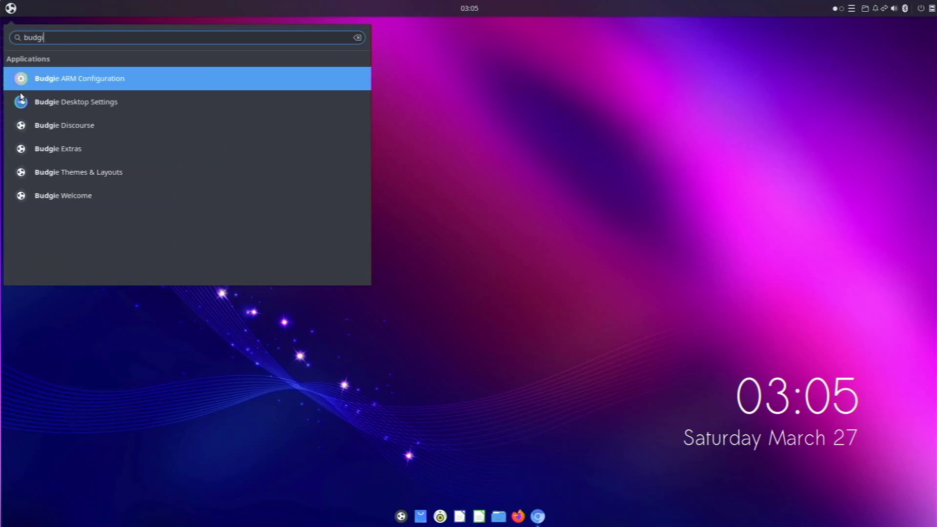
key("Return")
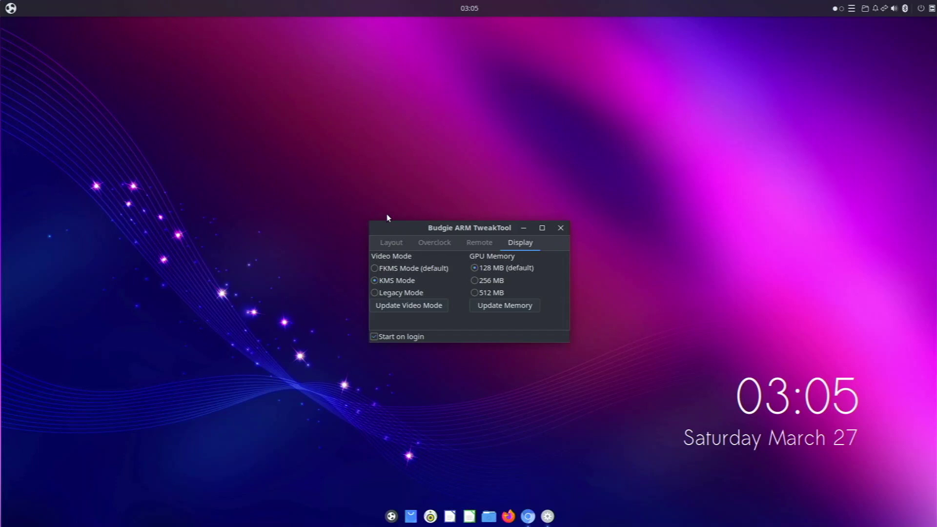
left_click(389, 244)
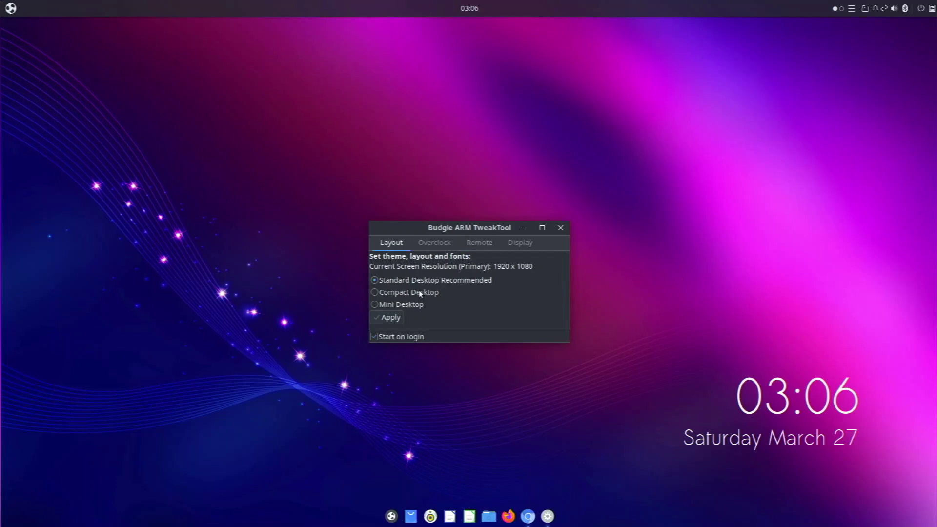
left_click(442, 242)
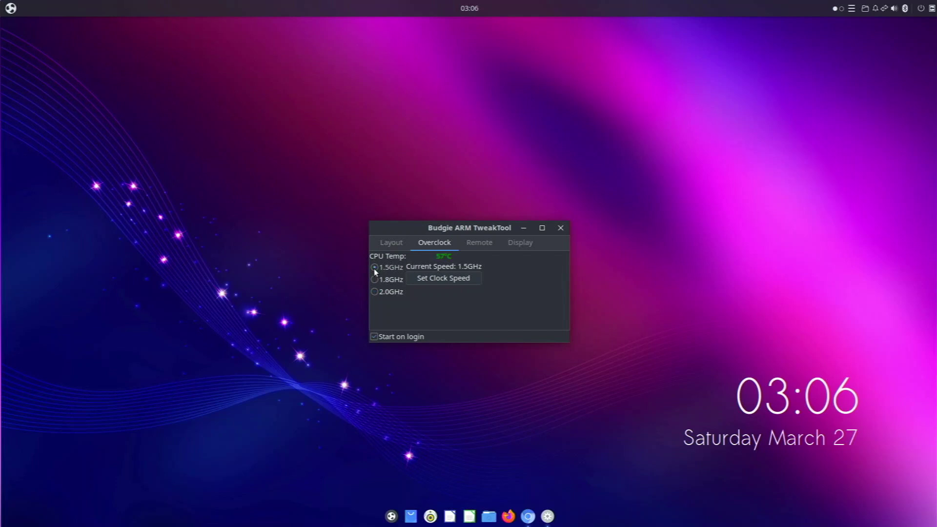
Start and stop the FindMyPi server on the Remote tab, then view the Display tab.
left_click(486, 245)
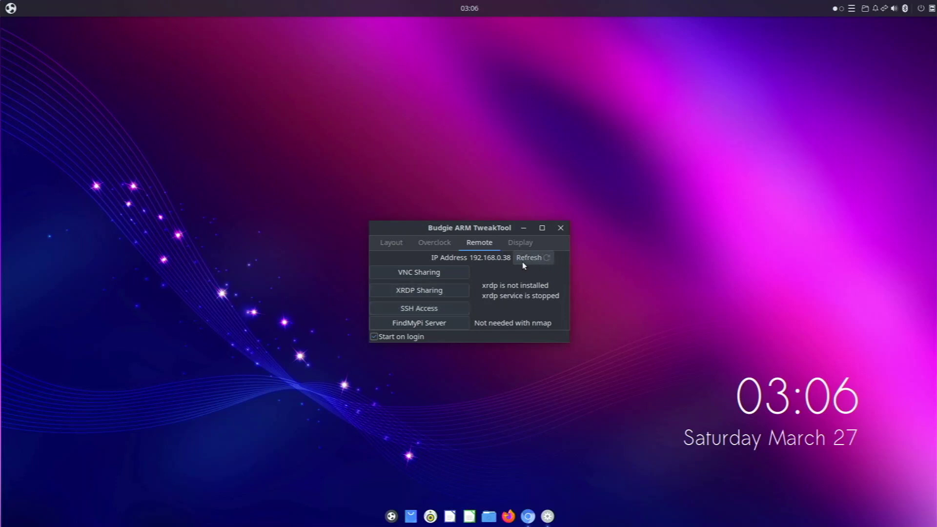
left_click(440, 321)
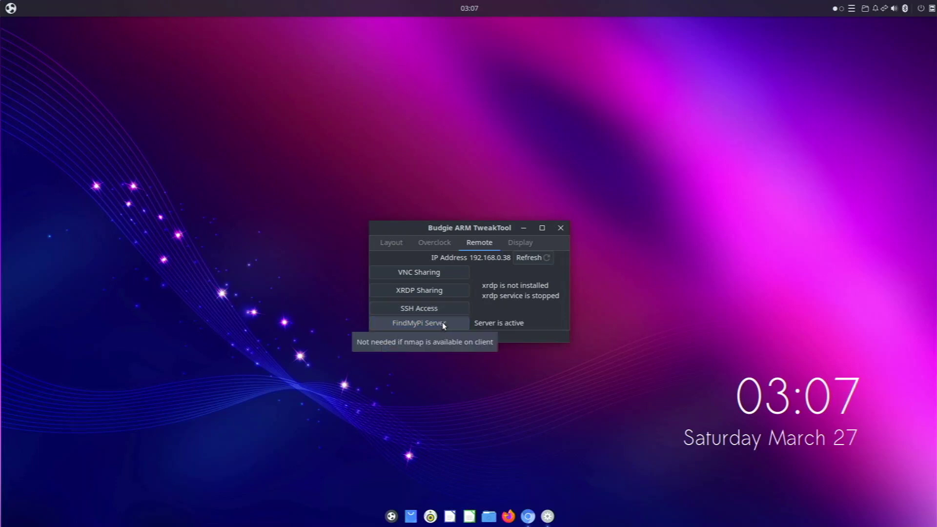
left_click(442, 322)
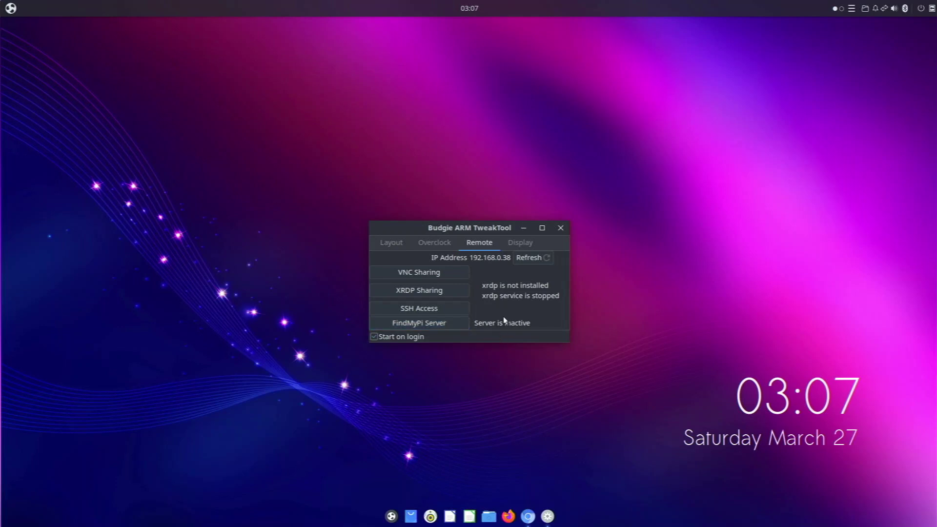
left_click(517, 242)
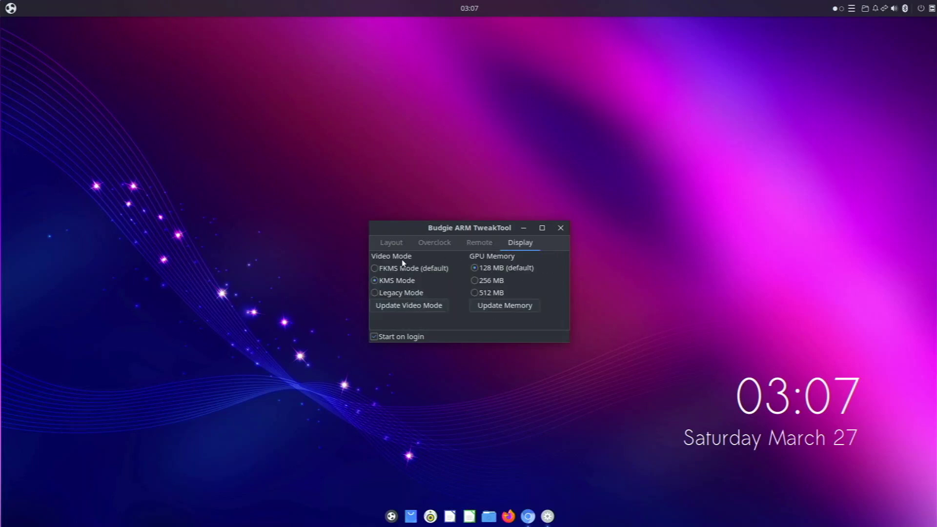
left_click(527, 517)
scroll(313, 304, "down", 4)
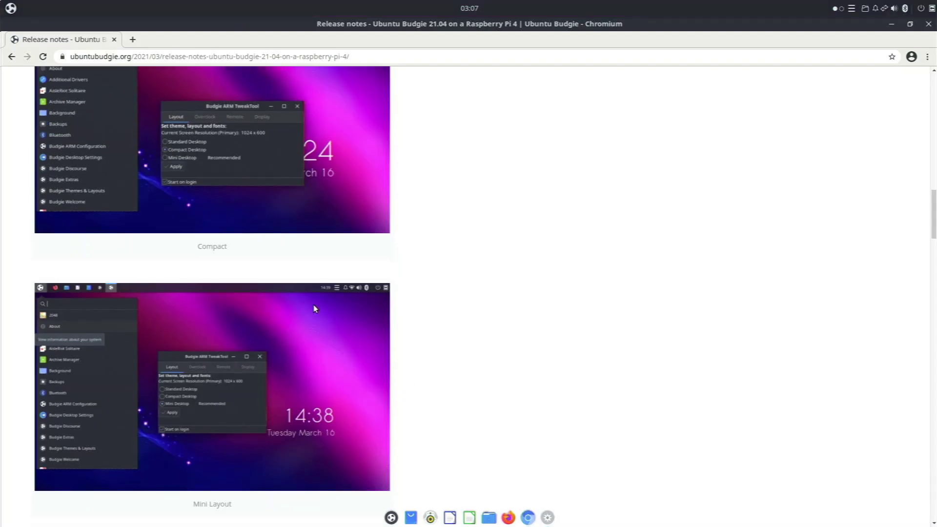
scroll(316, 308, "down", 15)
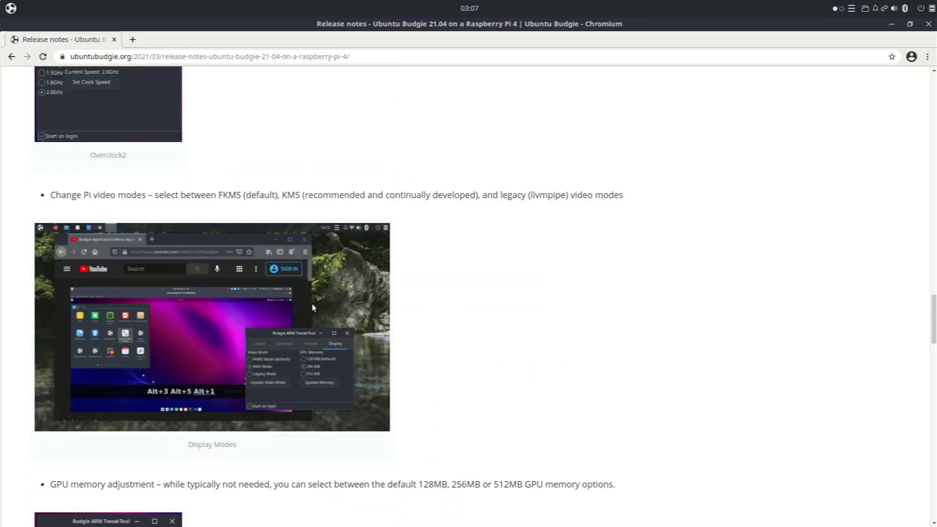
scroll(314, 307, "down", 7)
scroll(295, 291, "up", 3)
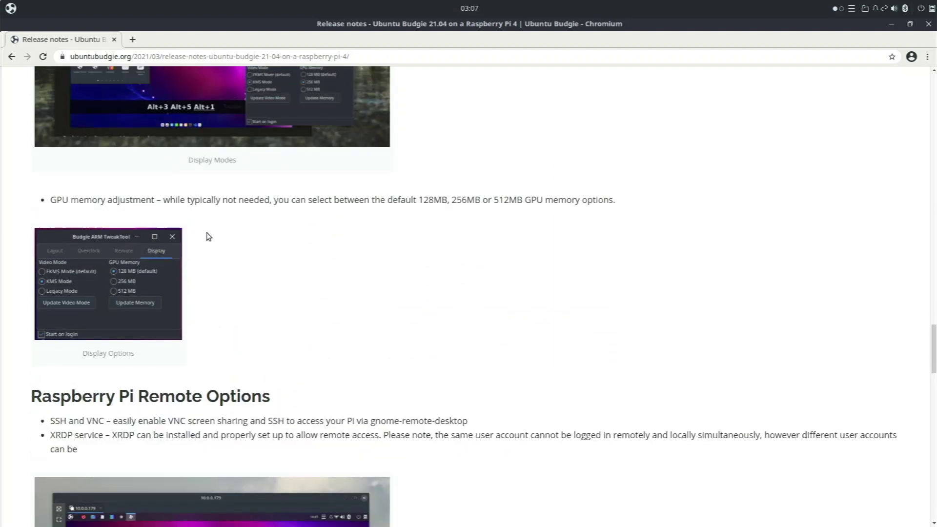
scroll(172, 248, "down", 10)
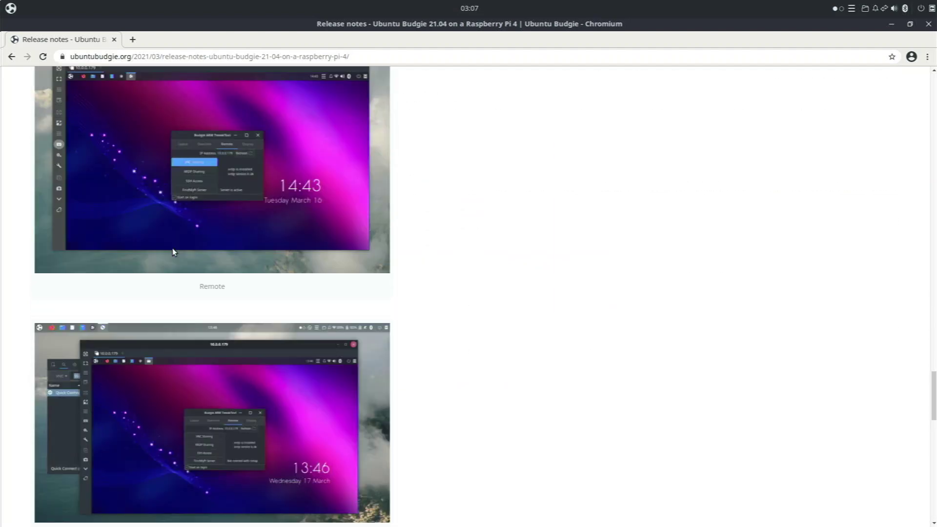
scroll(175, 250, "down", 10)
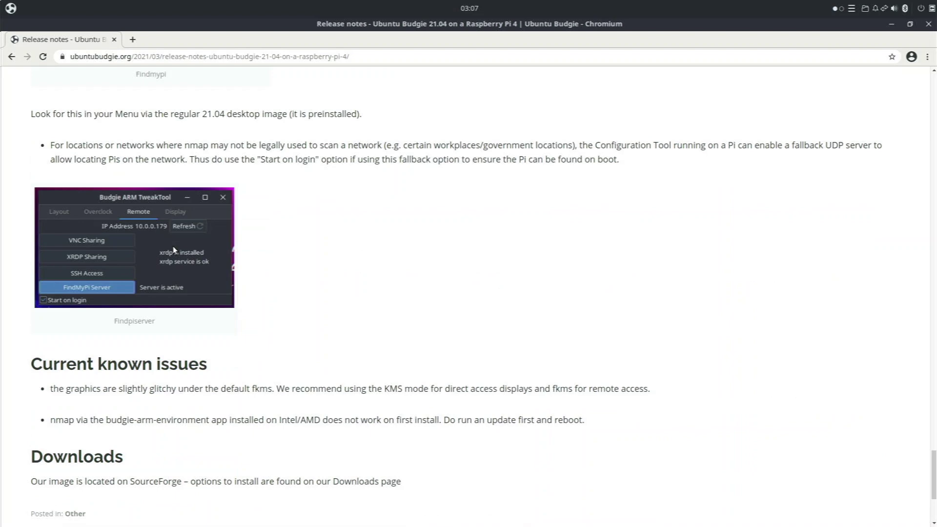
scroll(175, 250, "up", 18)
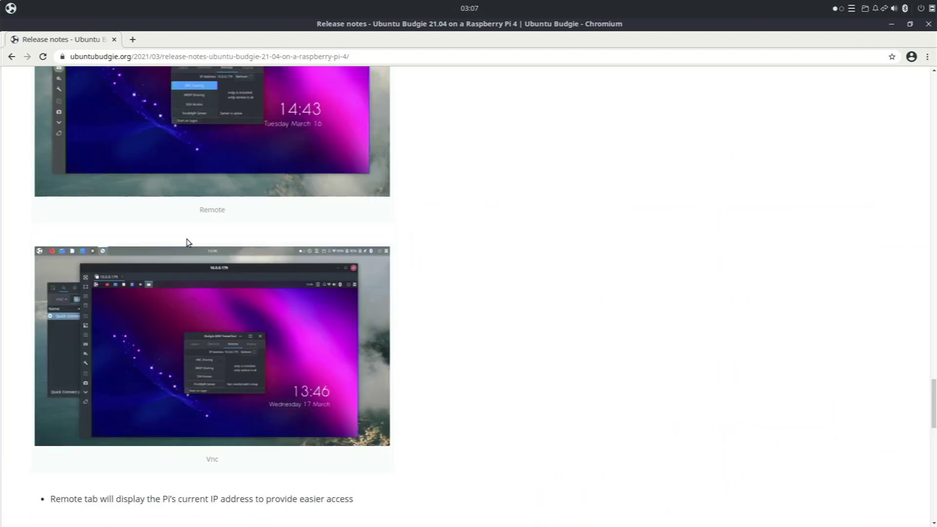
scroll(201, 236, "up", 7)
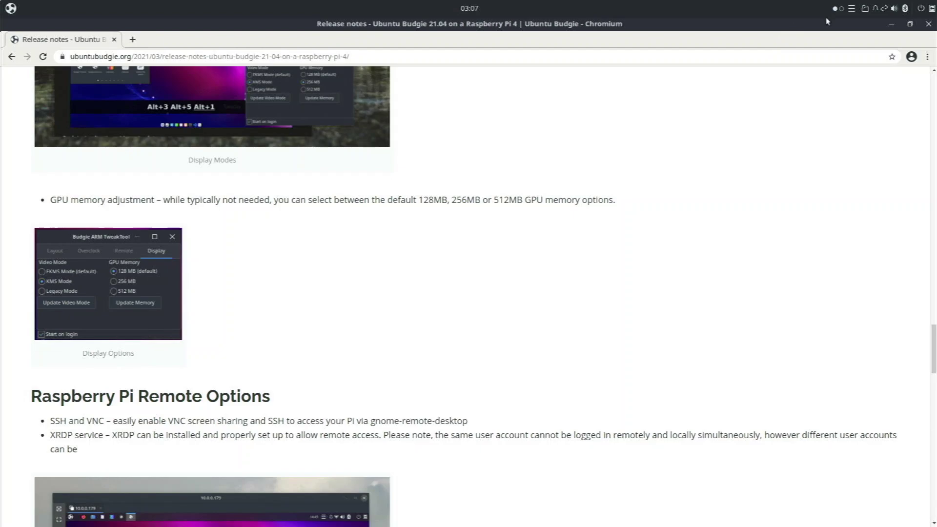
left_click(899, 25)
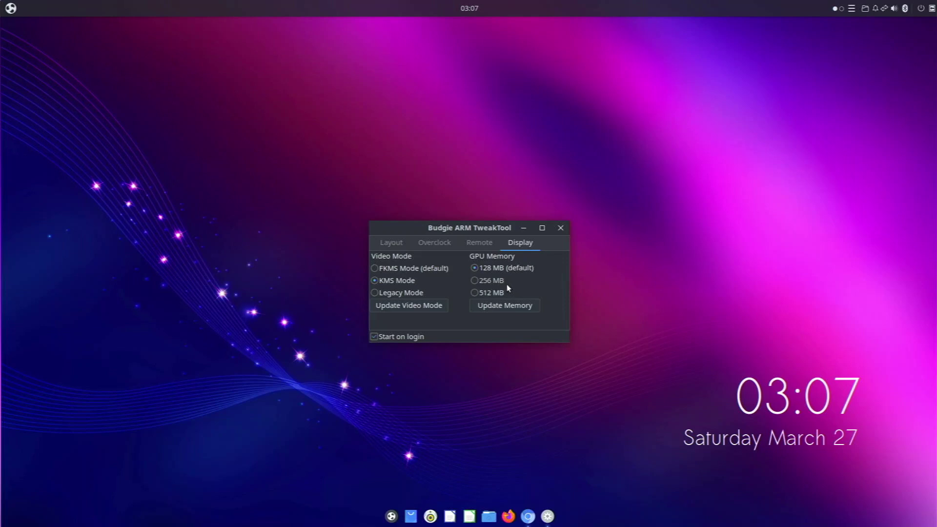
Cycle the TweakTool's Remote, Overclock and Layout tabs, then close the window.
left_click(476, 243)
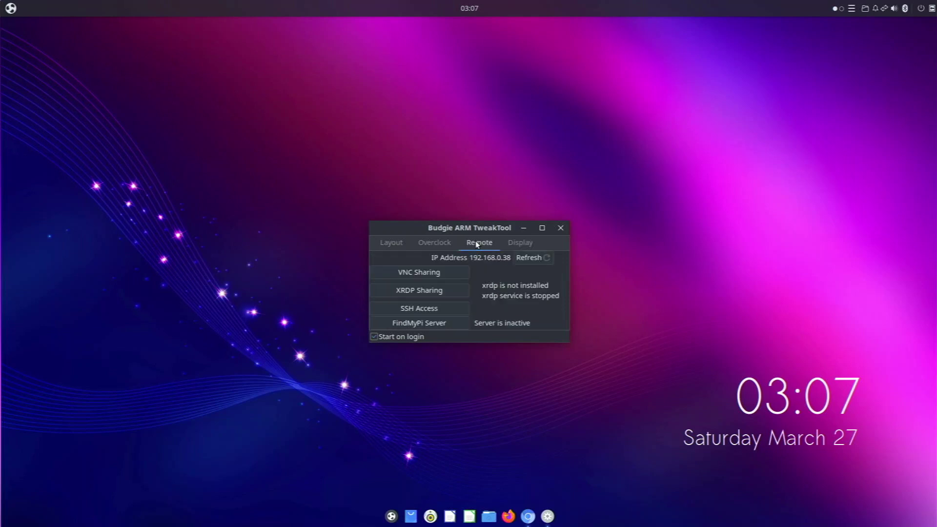
left_click(421, 244)
left_click(391, 243)
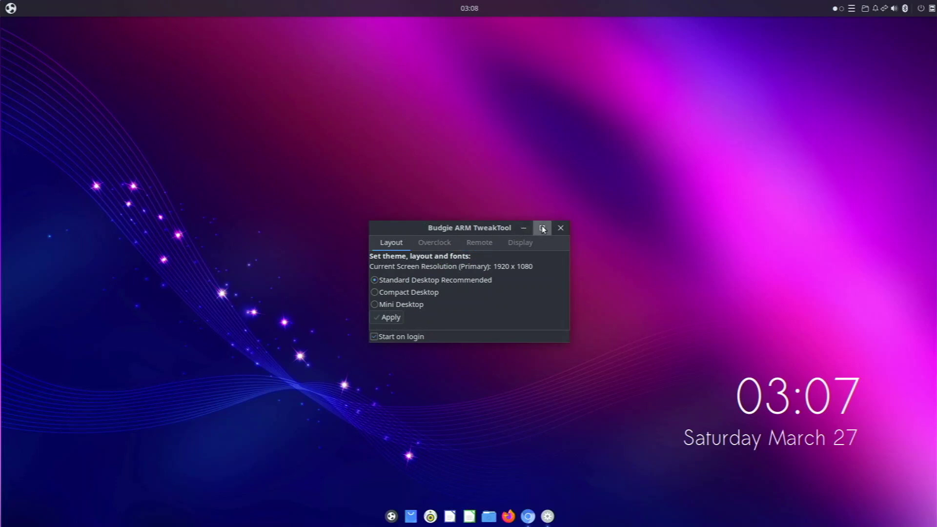
left_click(560, 228)
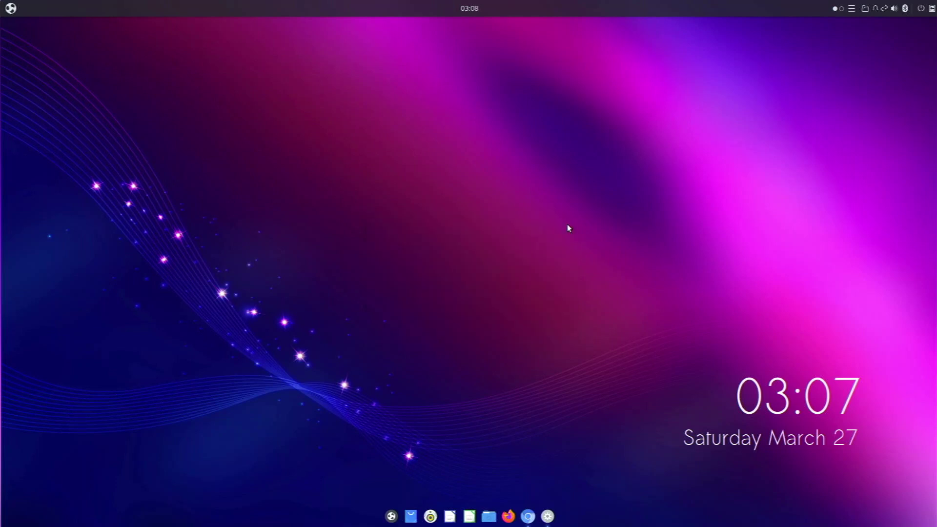
Open the application menu in grid view, browse it, and search 'termi' to find Tilix.
left_click(11, 8)
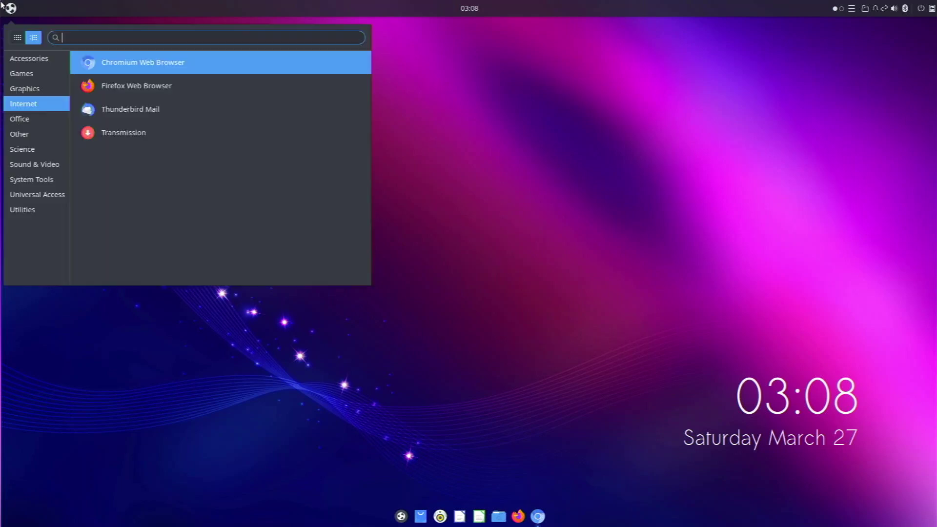
left_click(17, 39)
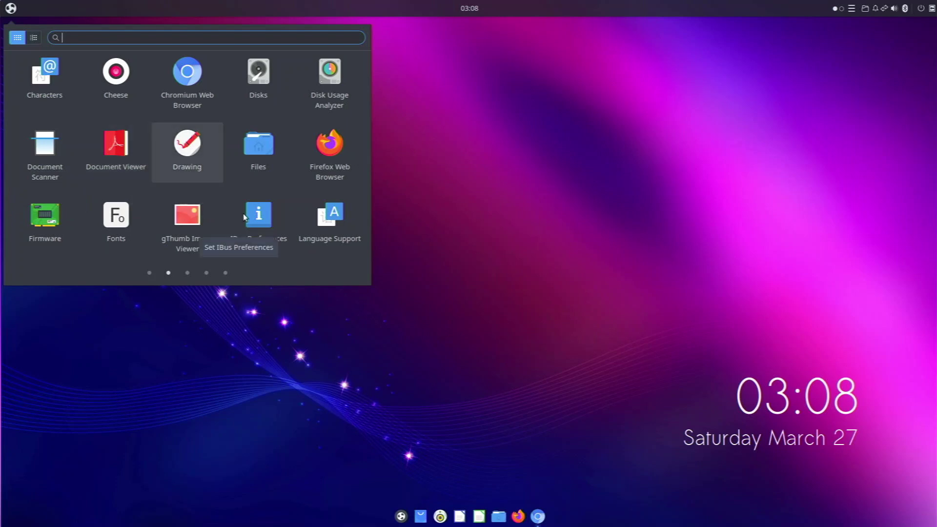
scroll(226, 176, "down", 2)
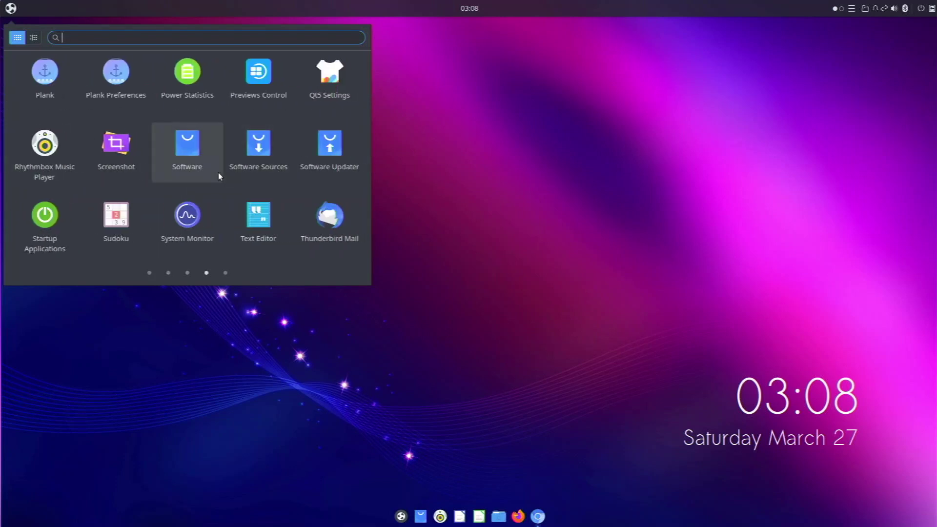
type("termi")
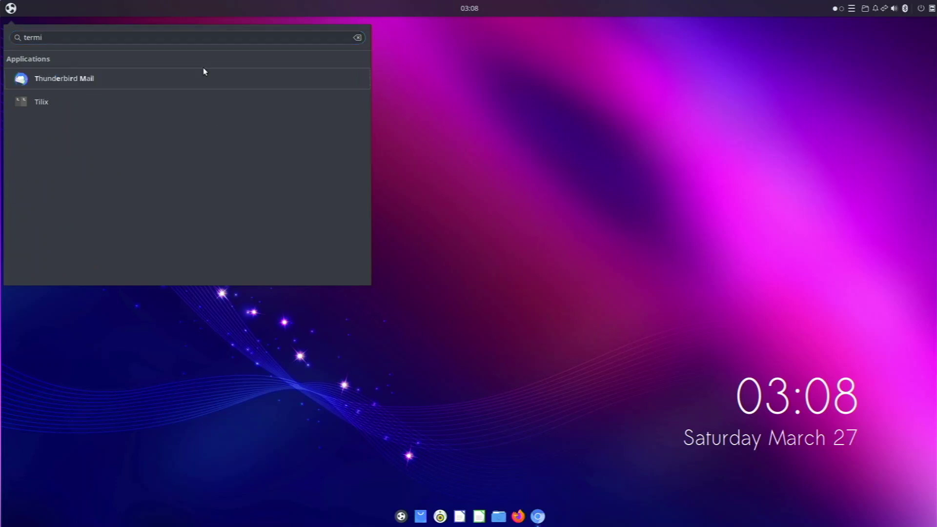
Run neofetch in Tilix to display the Raspberry Pi 4 system summary.
left_click(115, 99)
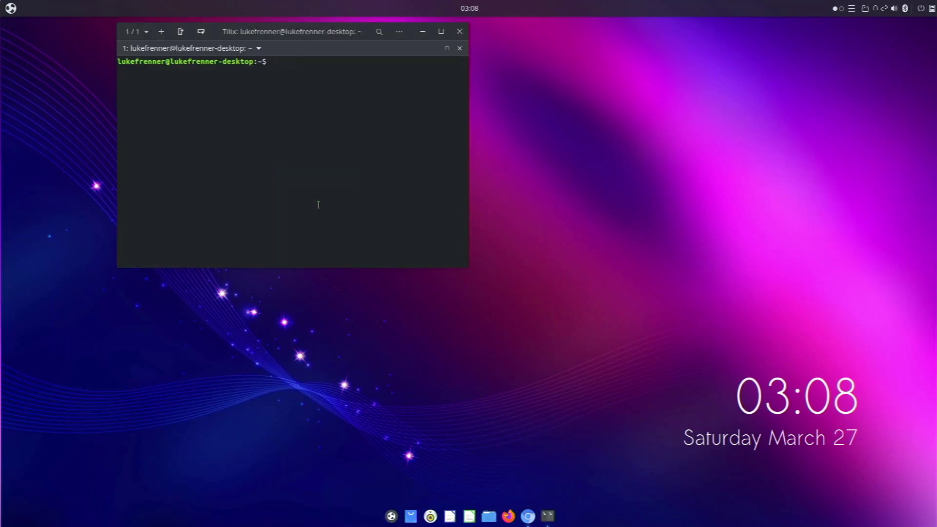
type("neofetch")
key("Return")
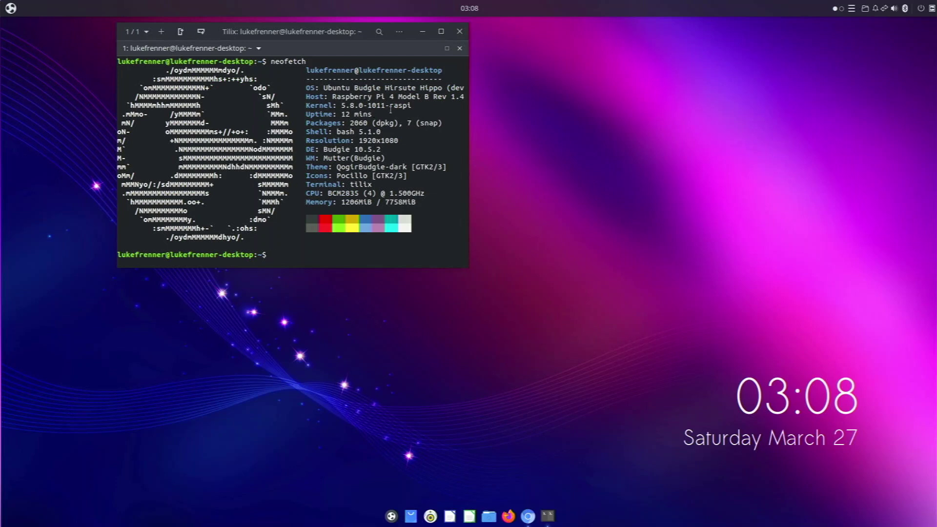
Highlight the Kernel and Packages-to-WM output lines, centre the terminal, then close Tilix.
left_click_drag(390, 105, 364, 105)
left_click(364, 105)
left_click_drag(372, 123, 378, 161)
left_click(378, 148)
left_click_drag(302, 31, 453, 127)
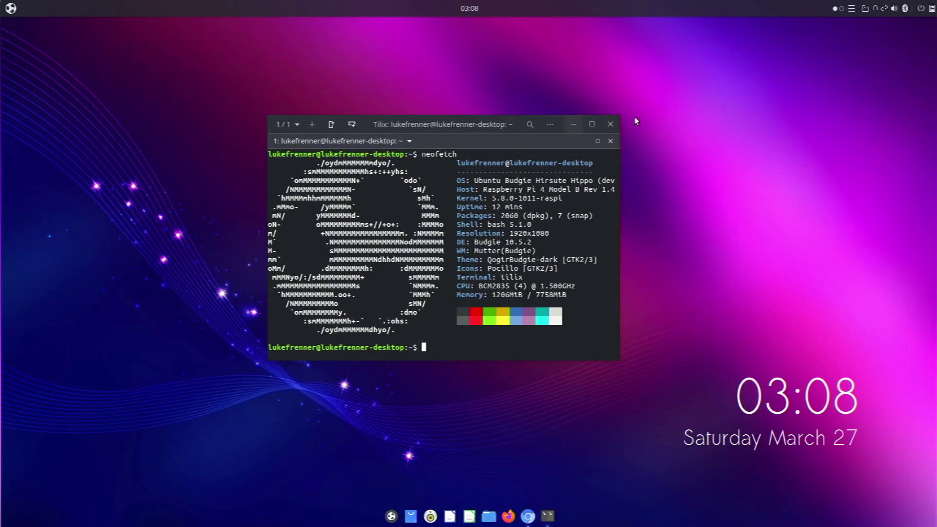
left_click(610, 124)
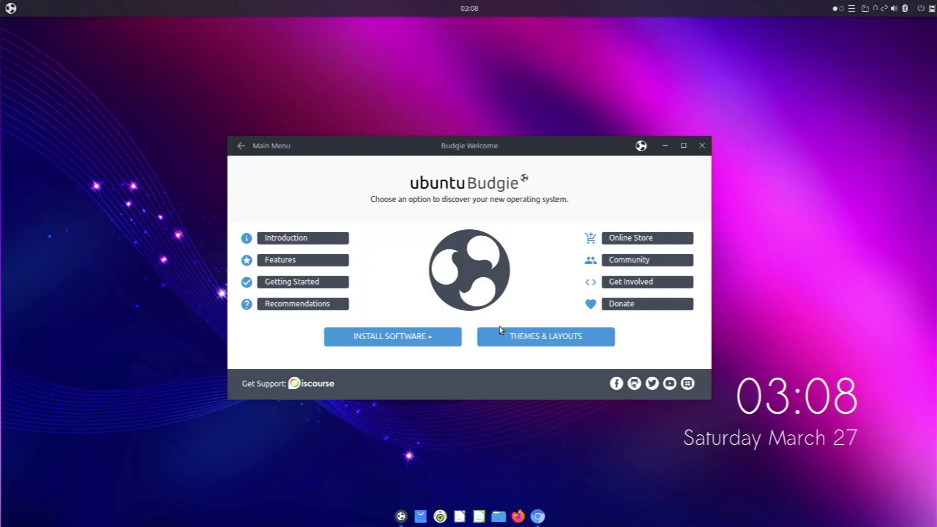
Go to Themes & Layouts in Budgie Welcome and scroll through the available themes.
left_click(522, 341)
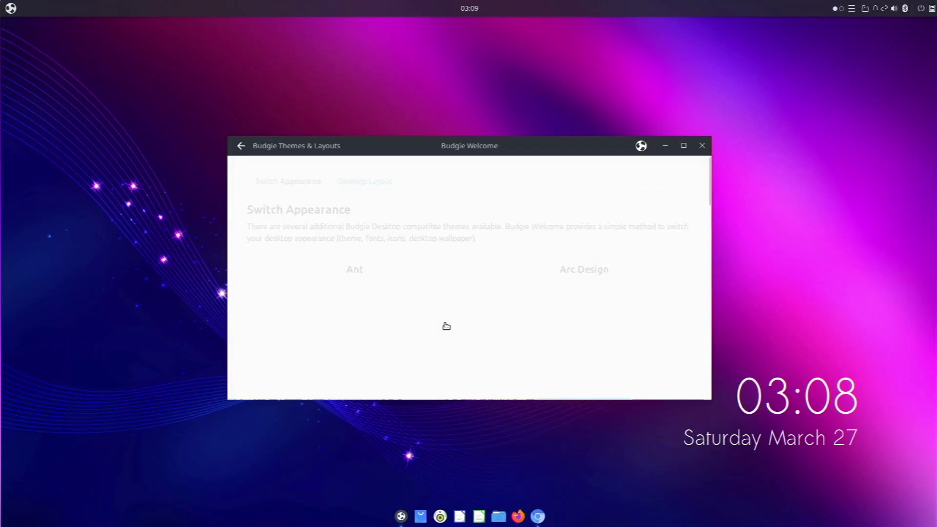
scroll(430, 320, "down", 15)
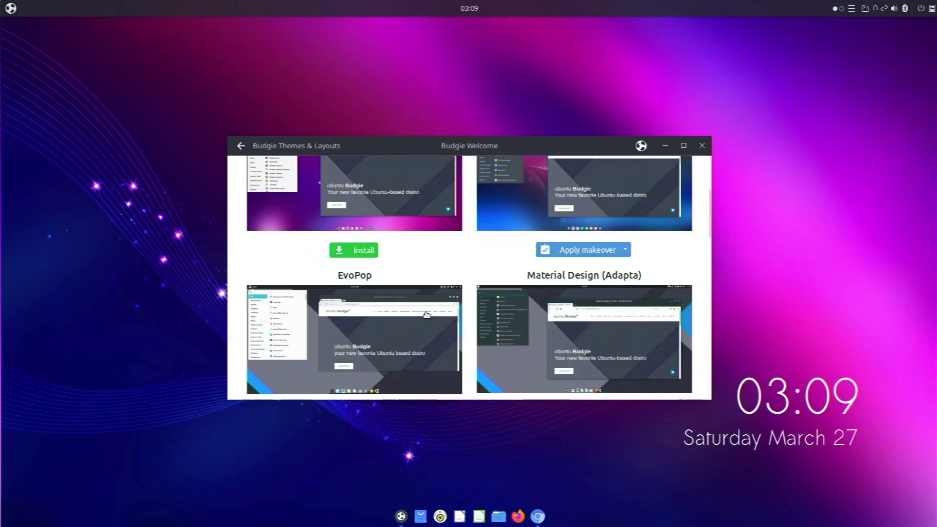
scroll(425, 311, "down", 9)
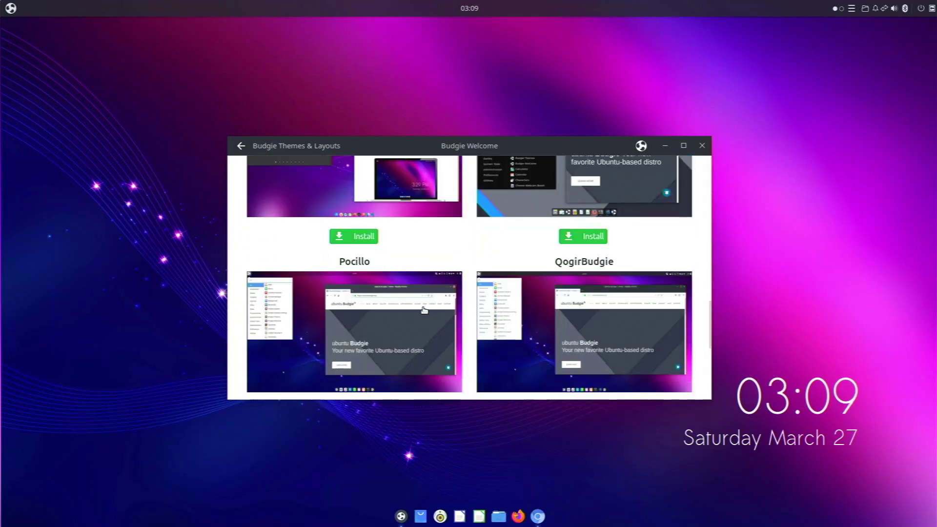
scroll(422, 312, "up", 4)
scroll(422, 311, "up", 9)
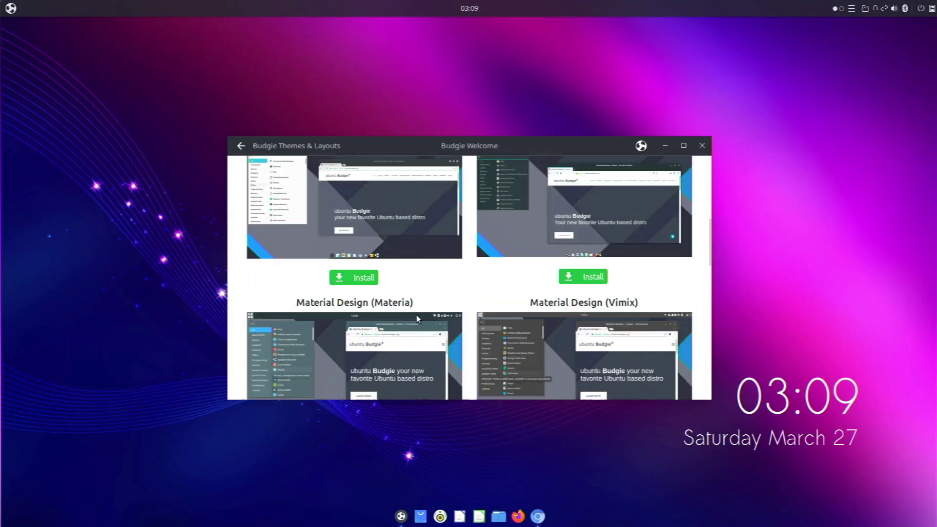
scroll(412, 320, "down", 6)
scroll(391, 306, "down", 6)
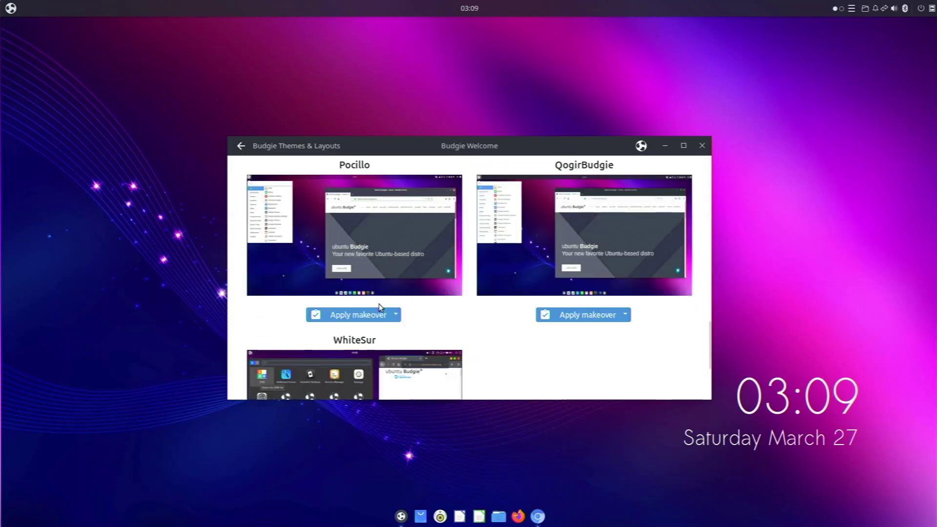
Attempt to install the WhiteSur theme, retrying it twice.
left_click(354, 359)
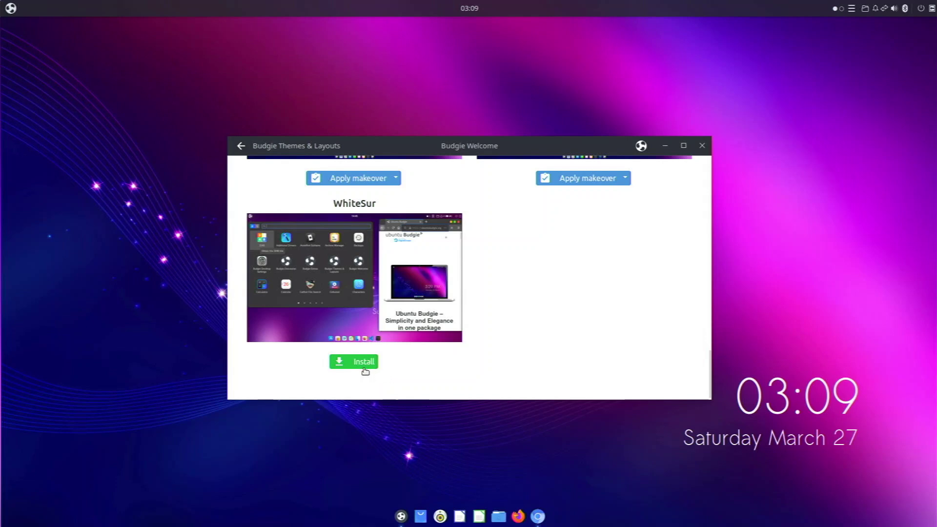
left_click(345, 362)
scroll(401, 374, "up", 10)
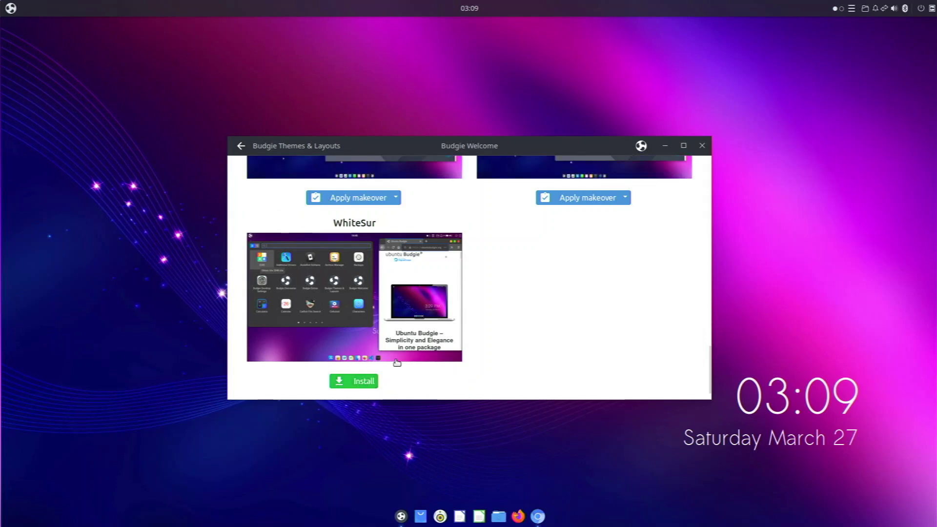
scroll(383, 347, "down", 10)
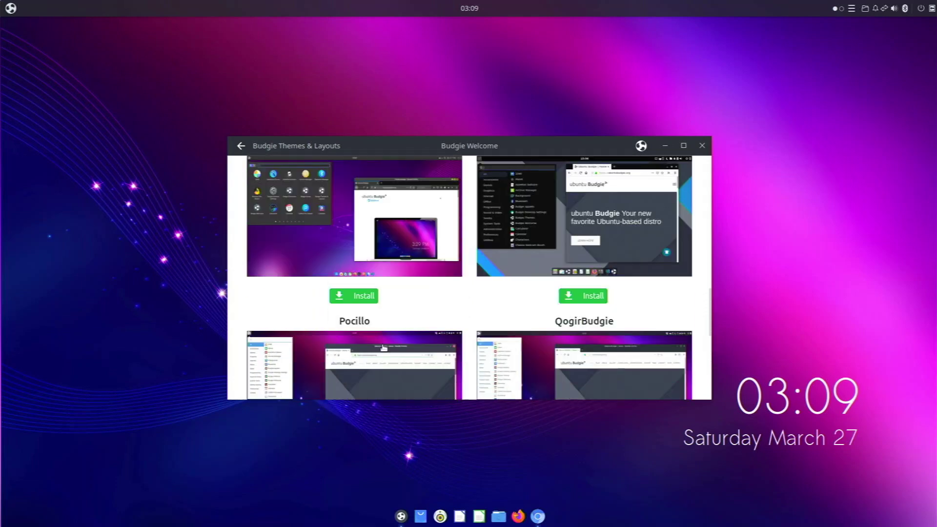
left_click(365, 361)
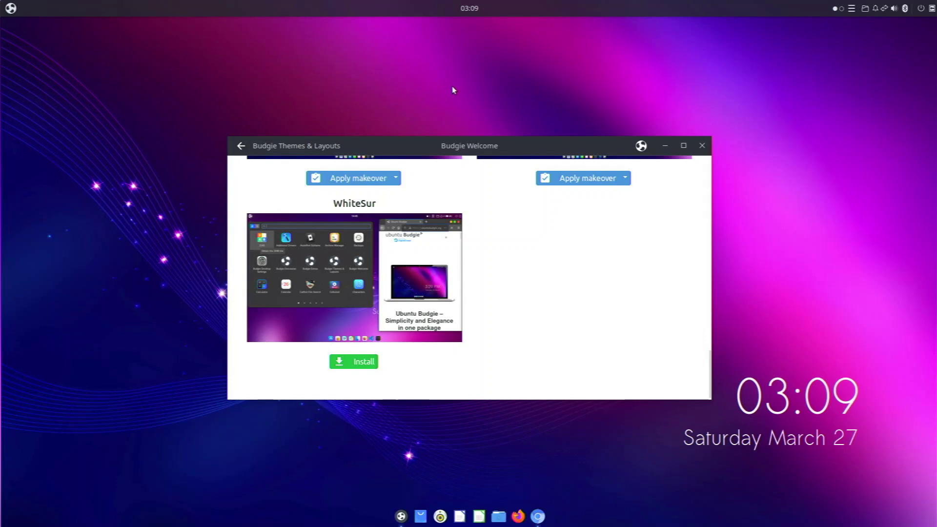
Apply the full QogirBudgie makeover from its Apply makeover dropdown.
scroll(562, 309, "up", 5)
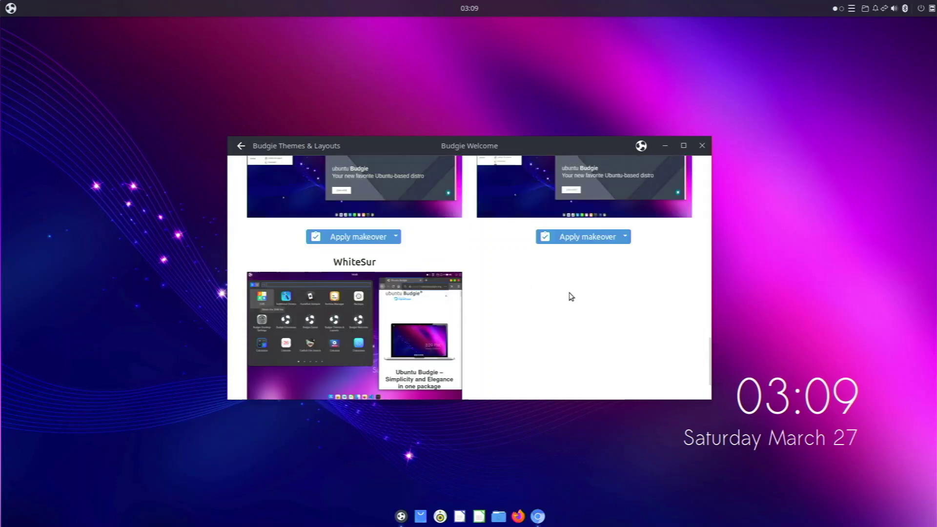
scroll(560, 303, "up", 10)
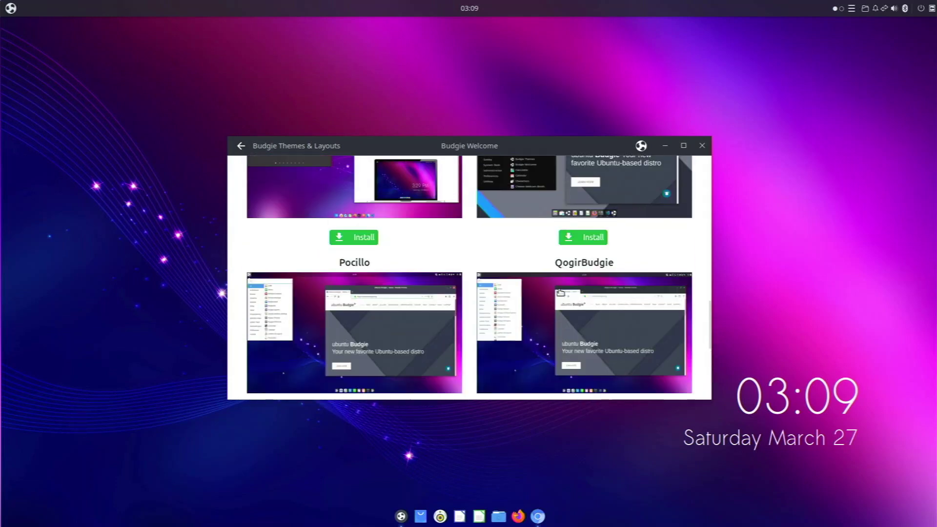
scroll(562, 300, "down", 10)
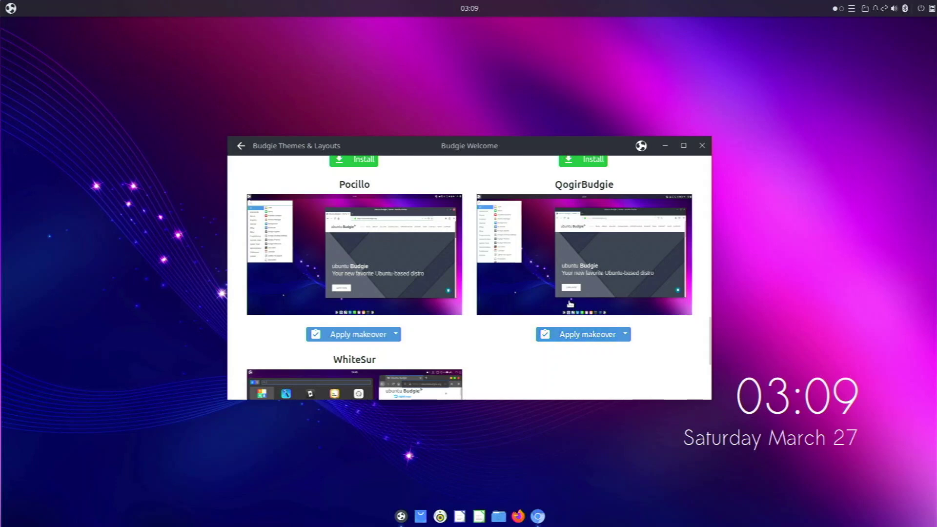
left_click(627, 335)
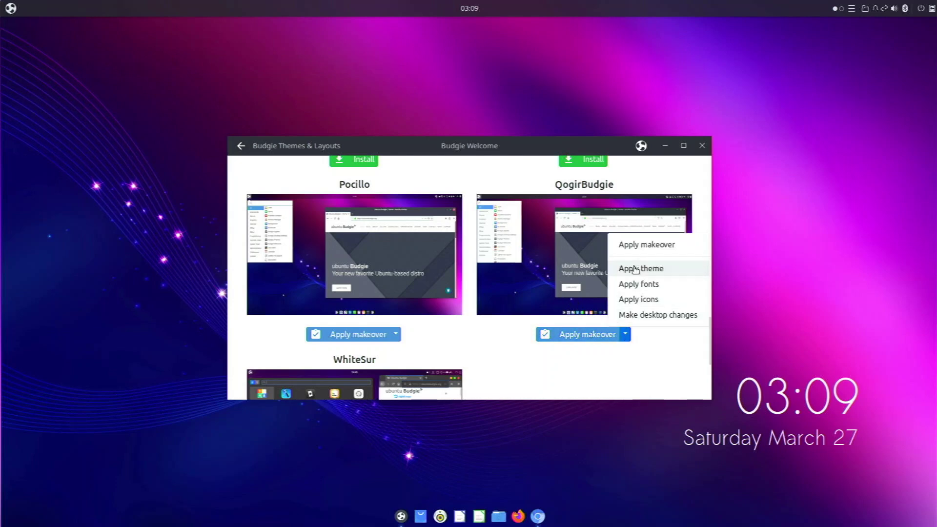
left_click(635, 250)
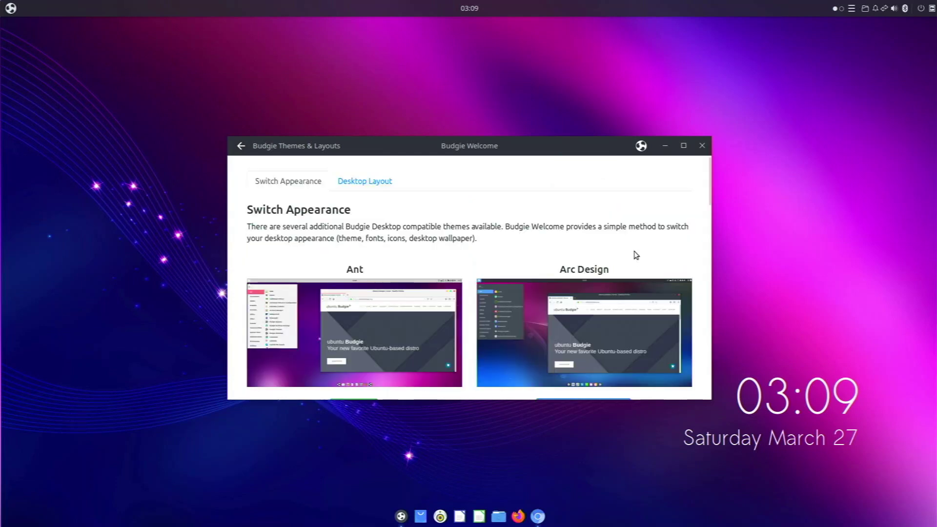
Browse the desktop layout choices, then shift the Budgie Welcome window slightly right.
scroll(419, 224, "down", 5)
scroll(412, 225, "up", 5)
scroll(380, 204, "up", 1)
left_click(378, 184)
scroll(362, 201, "down", 8)
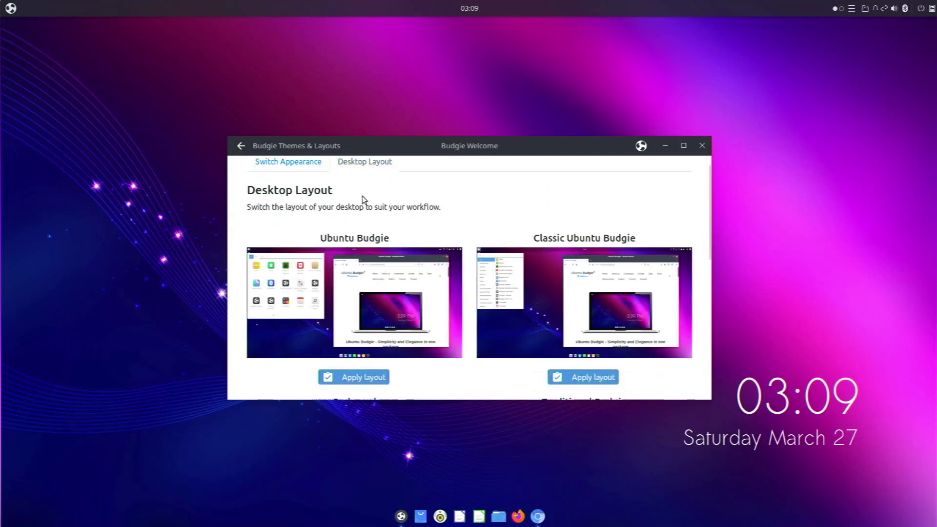
scroll(359, 198, "down", 7)
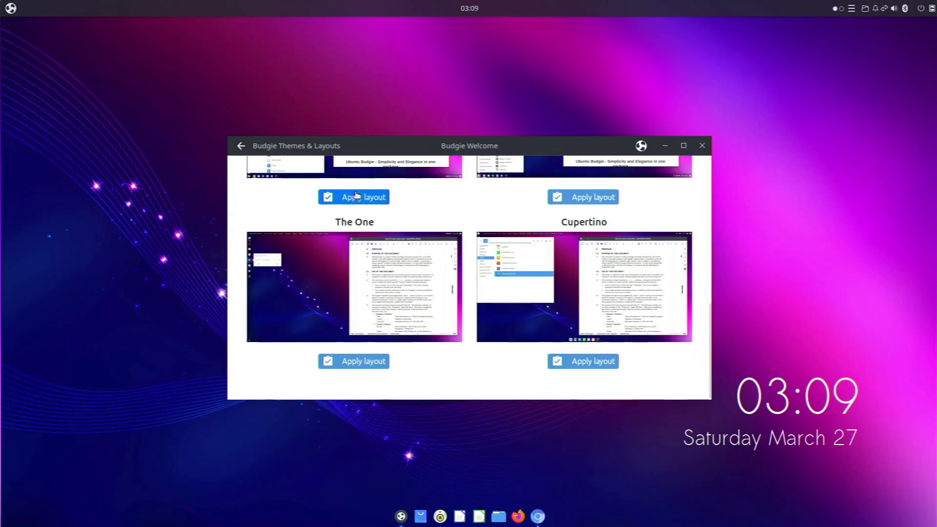
scroll(342, 190, "up", 15)
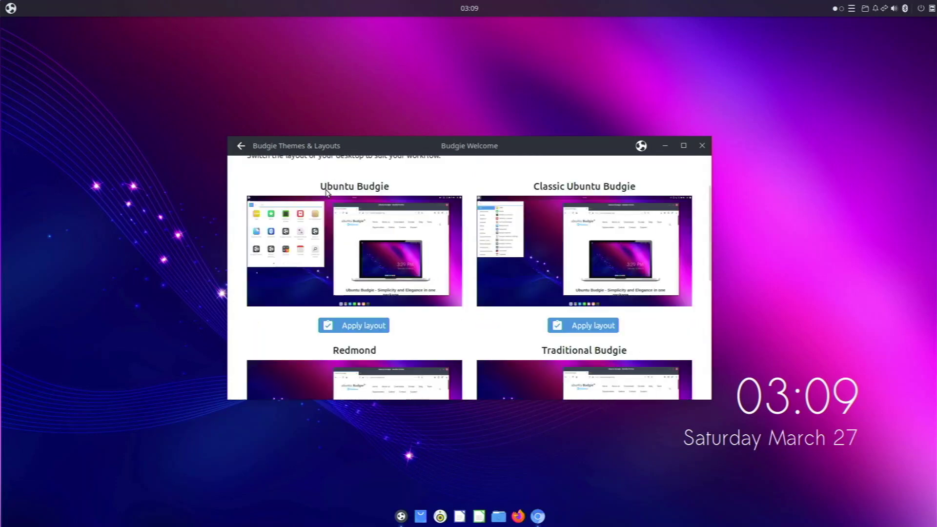
scroll(326, 192, "up", 2)
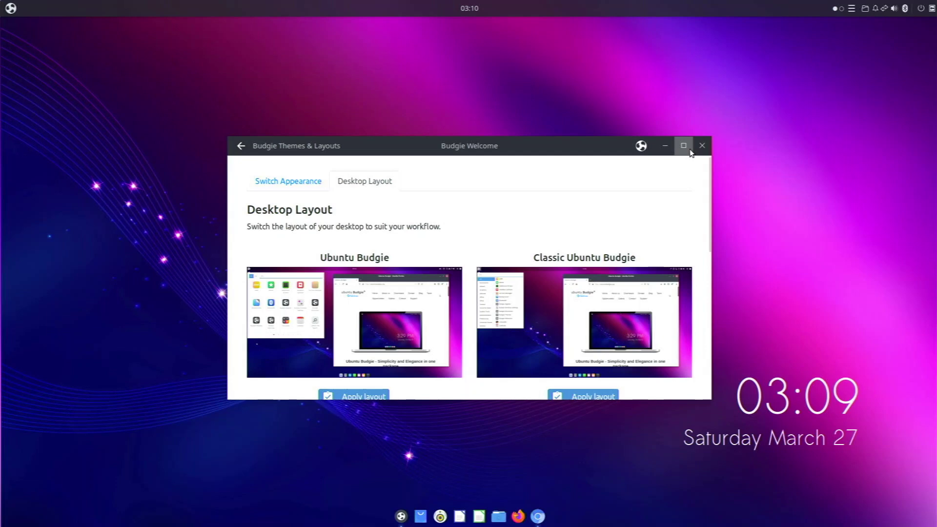
left_click_drag(678, 145, 694, 141)
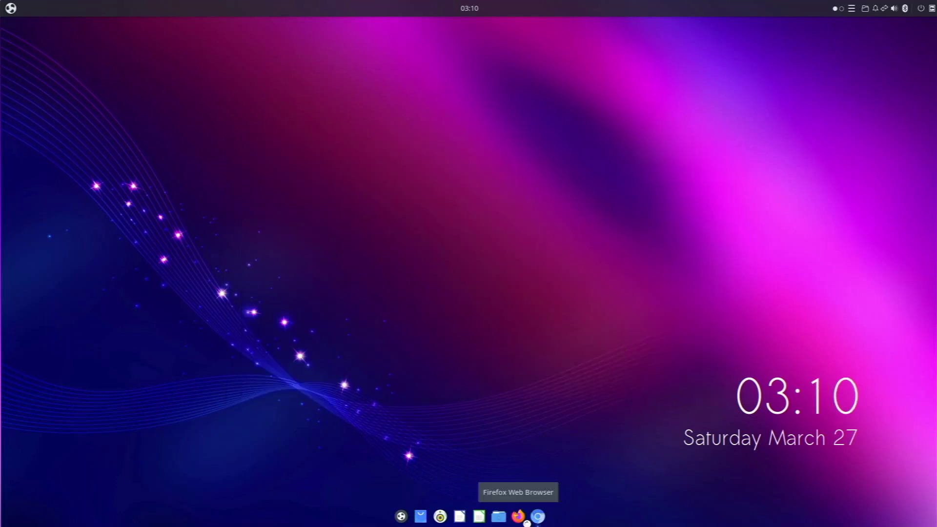
In Chromium, search the web for 'amazon' and open the amazon.com result.
left_click(538, 518)
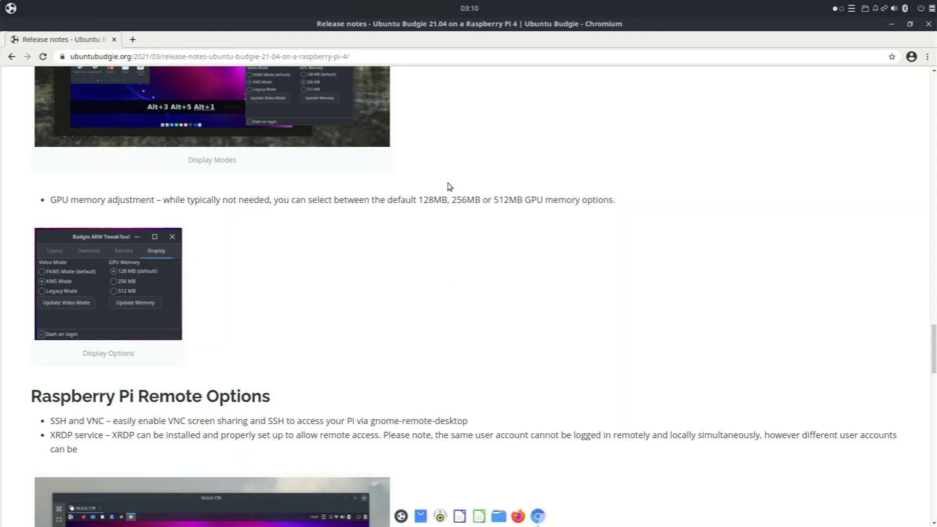
left_click(453, 63)
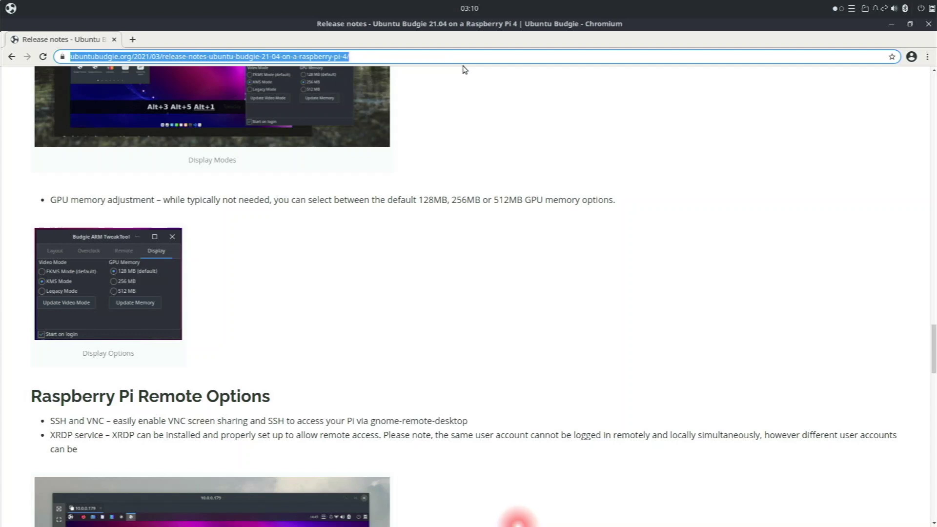
key("BackSpace")
type("amazon")
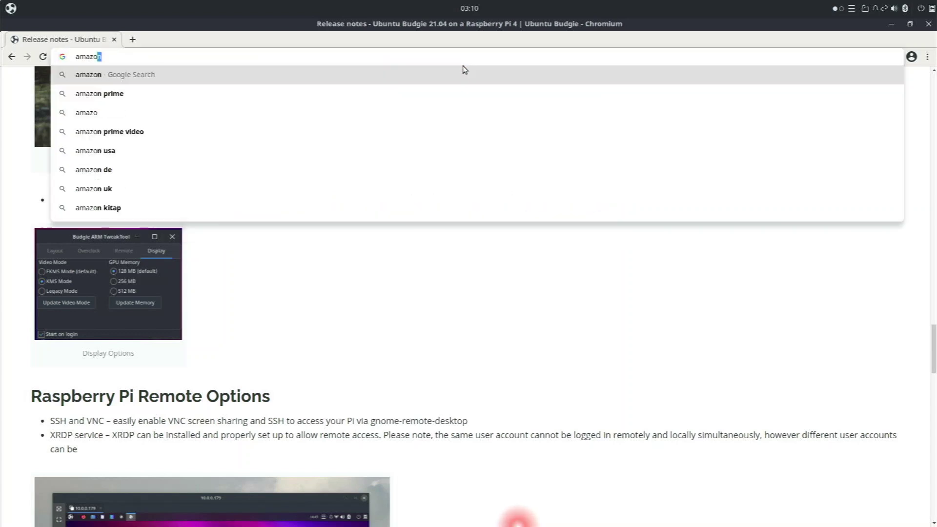
key("Return")
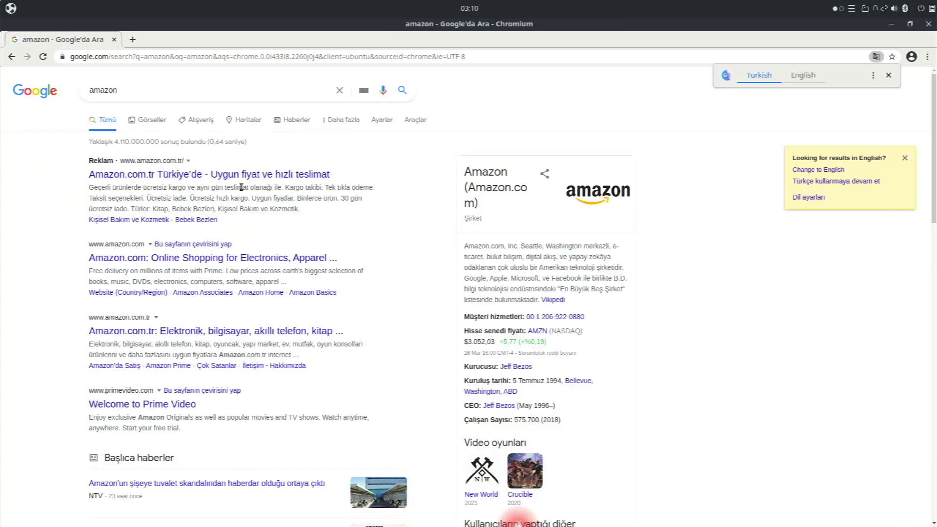
left_click(195, 266)
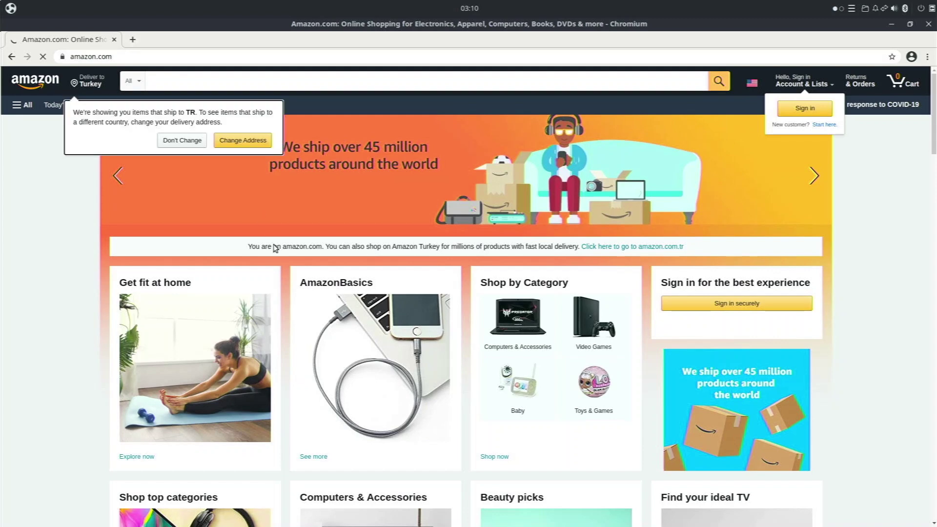
Go to YouTube via the address bar and enter 'big buck bunny' in its search box.
scroll(275, 248, "down", 8)
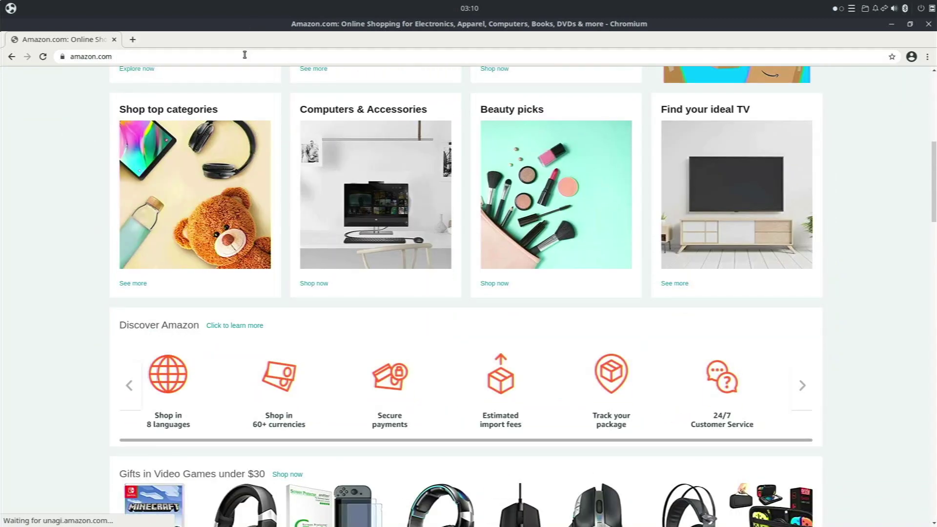
left_click(243, 57)
type("youtube")
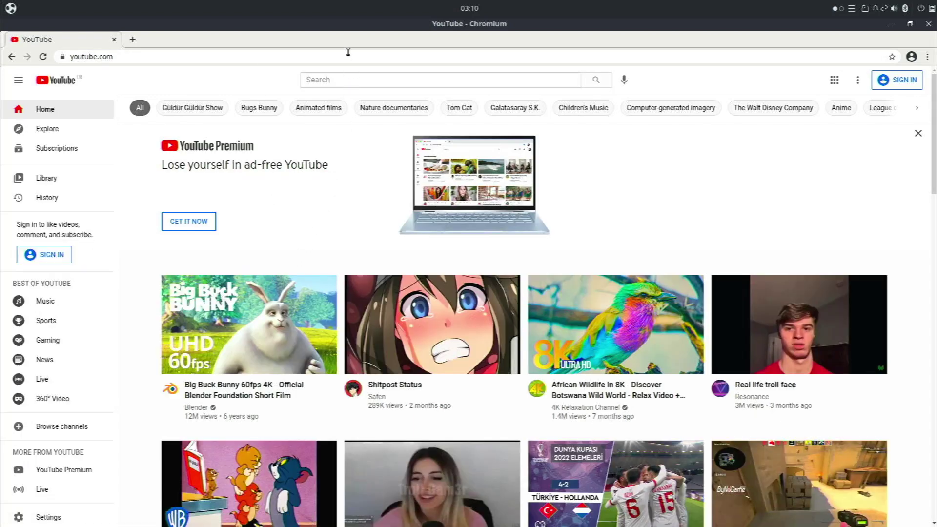
left_click(352, 80)
type("b")
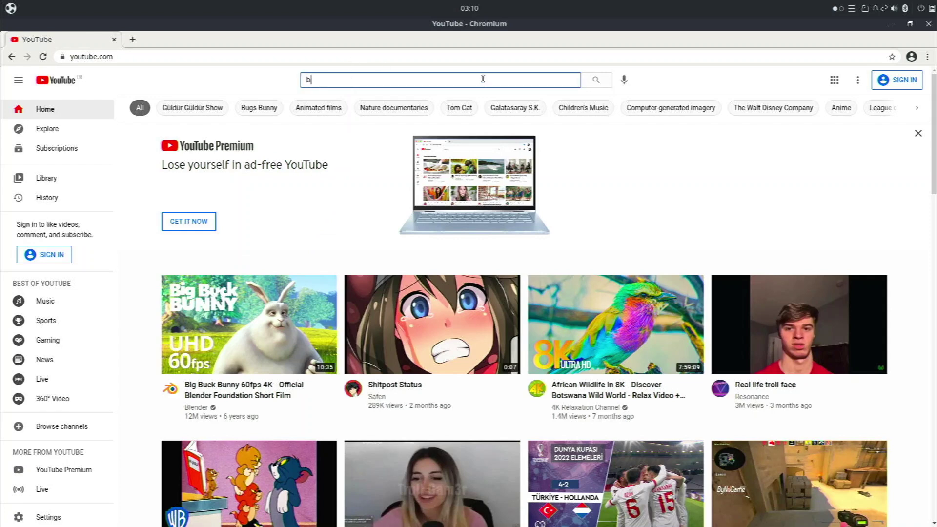
type("ig buck bun")
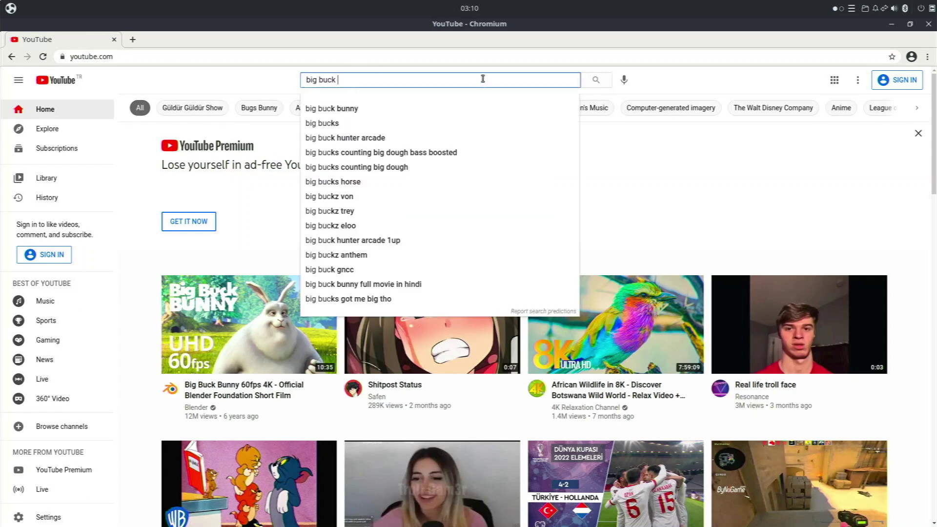
type("ny")
Submit the 'big buck bunny' search and open the Big Buck Bunny video.
key("Return")
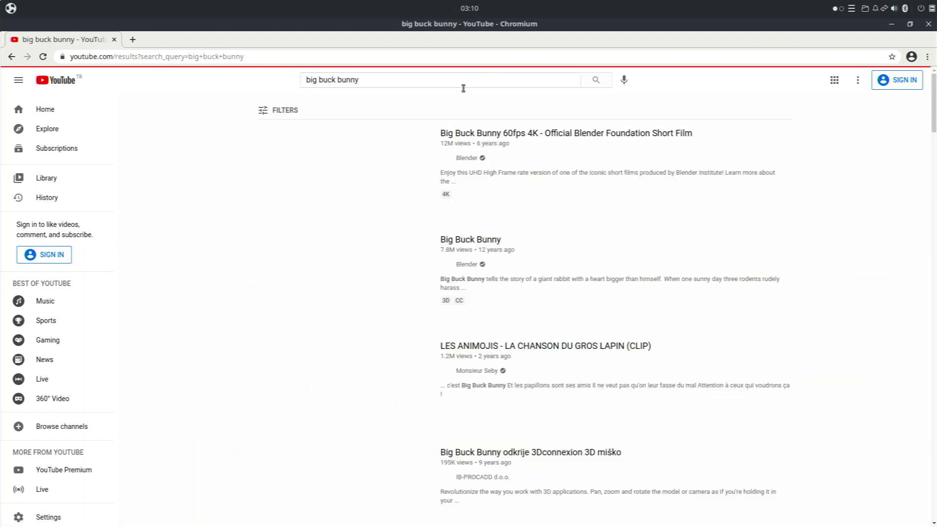
left_click(356, 270)
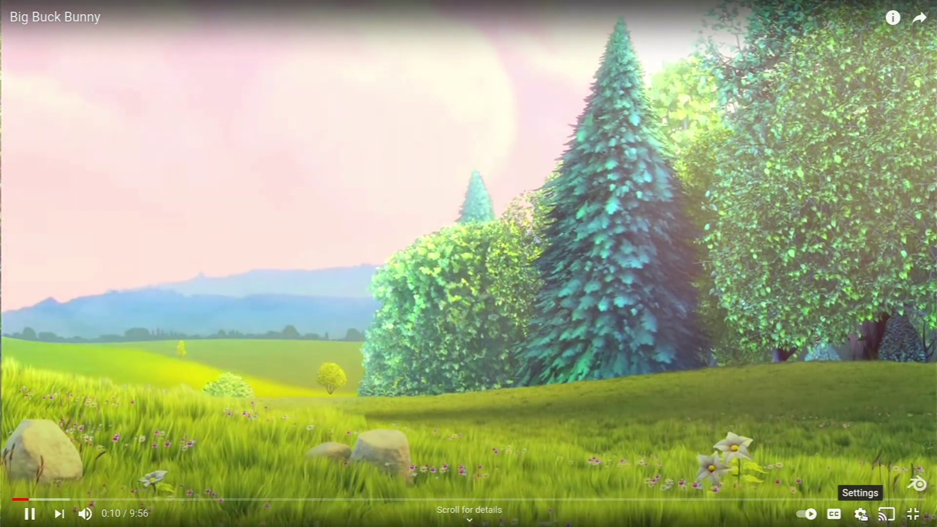
Show Stats for nerds, skip to about 3:01, then leave fullscreen and close Chromium.
left_click(861, 514)
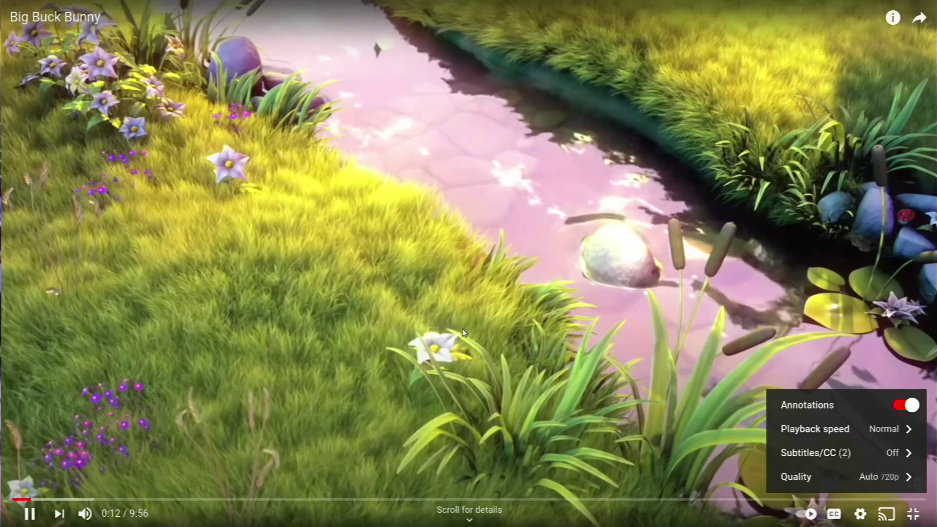
right_click(393, 304)
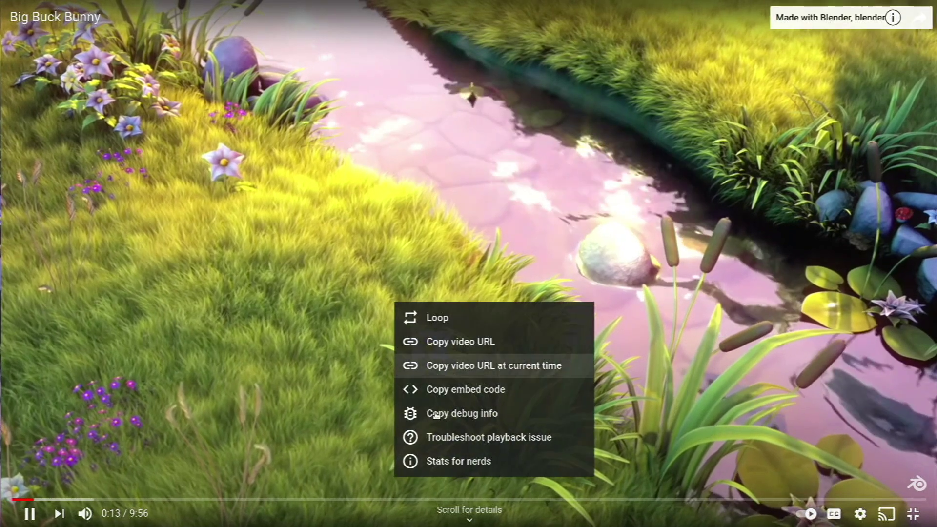
left_click(448, 460)
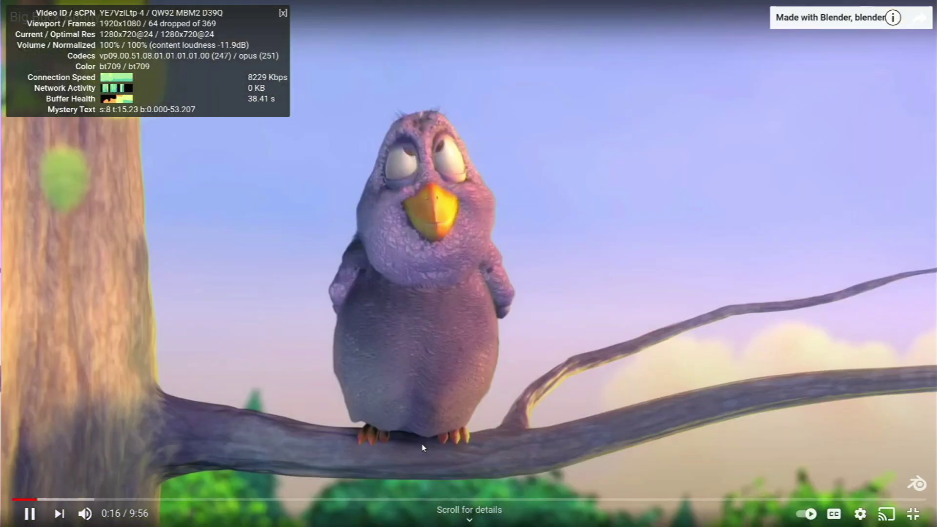
left_click(290, 499)
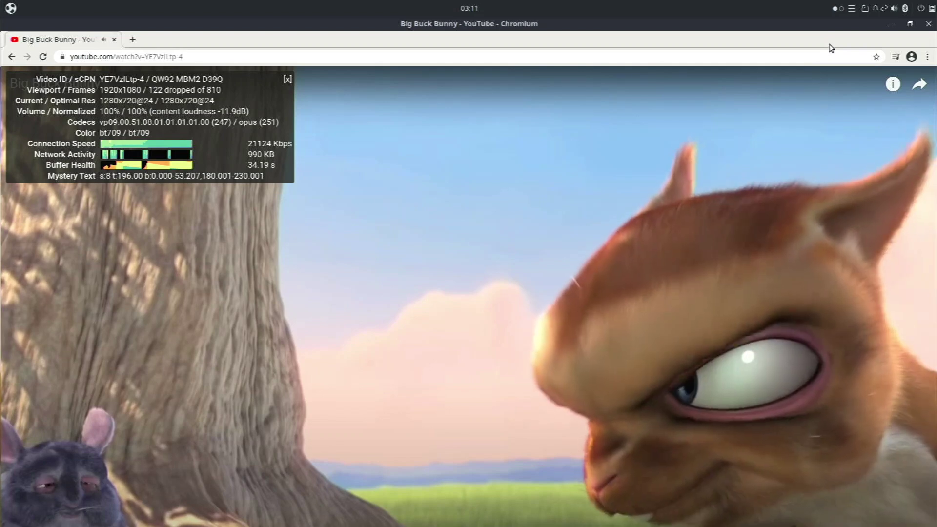
key("Escape")
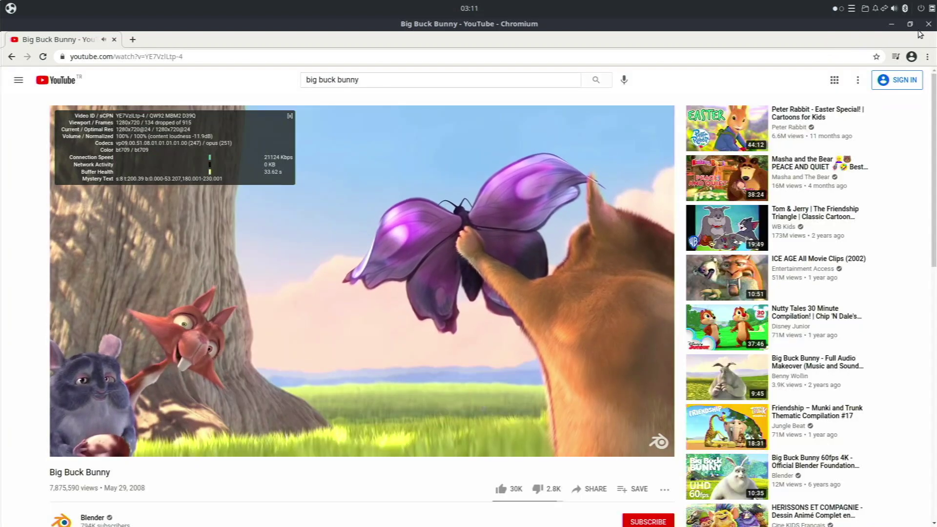
left_click(929, 27)
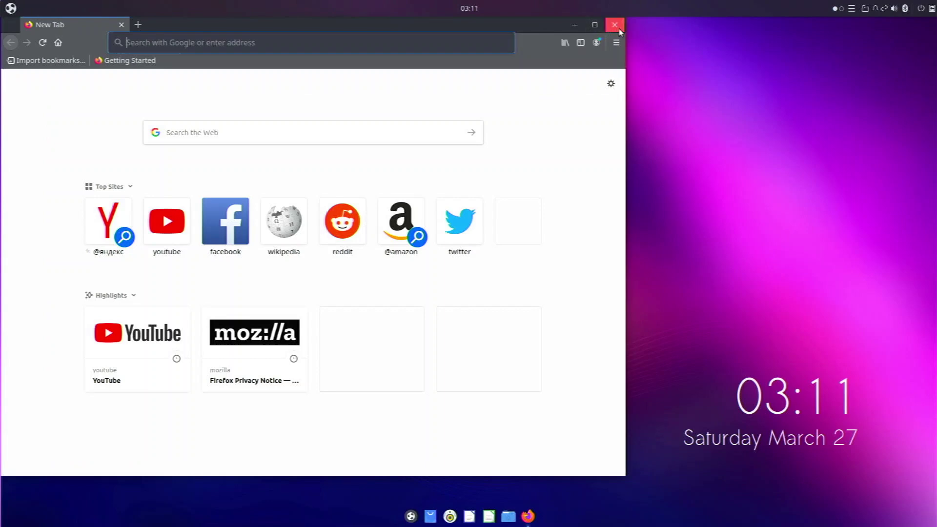
Maximize Firefox, check its main menu, quit Firefox and launch the file manager.
left_click(595, 24)
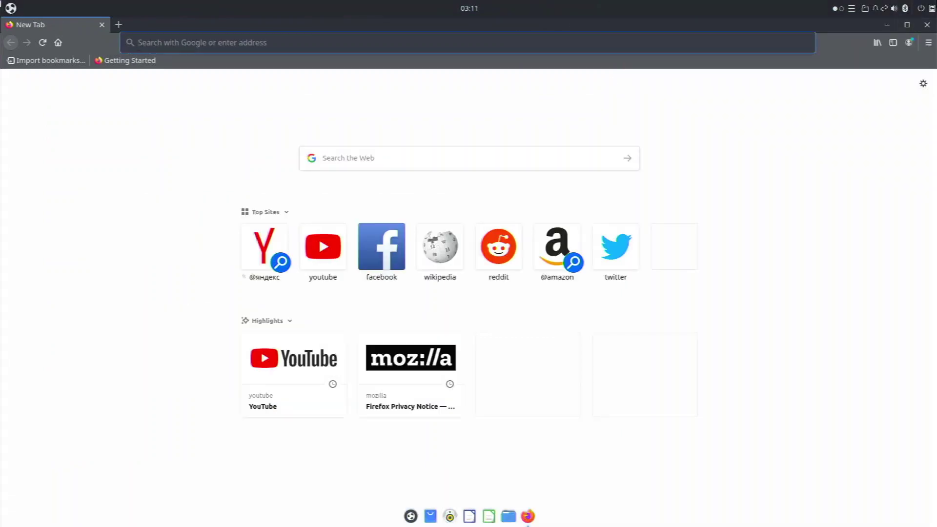
left_click(929, 42)
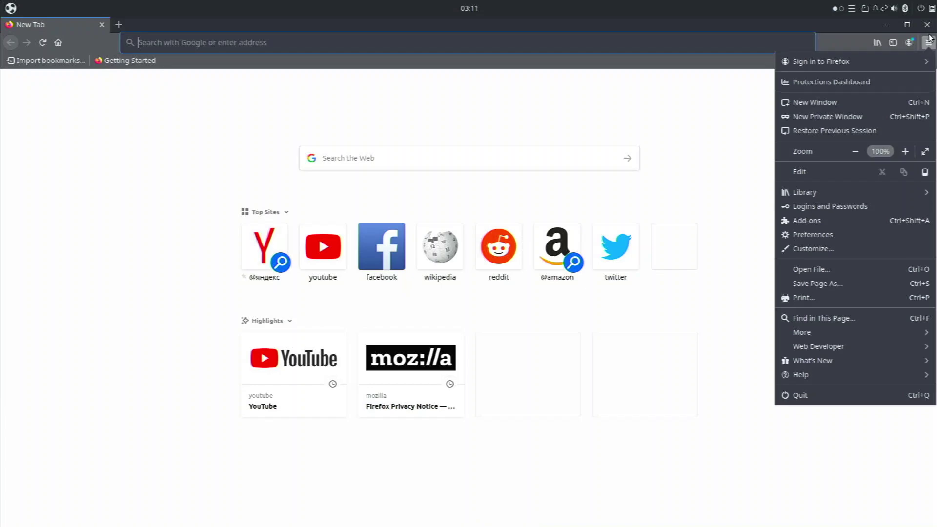
left_click(930, 28)
left_click(930, 28)
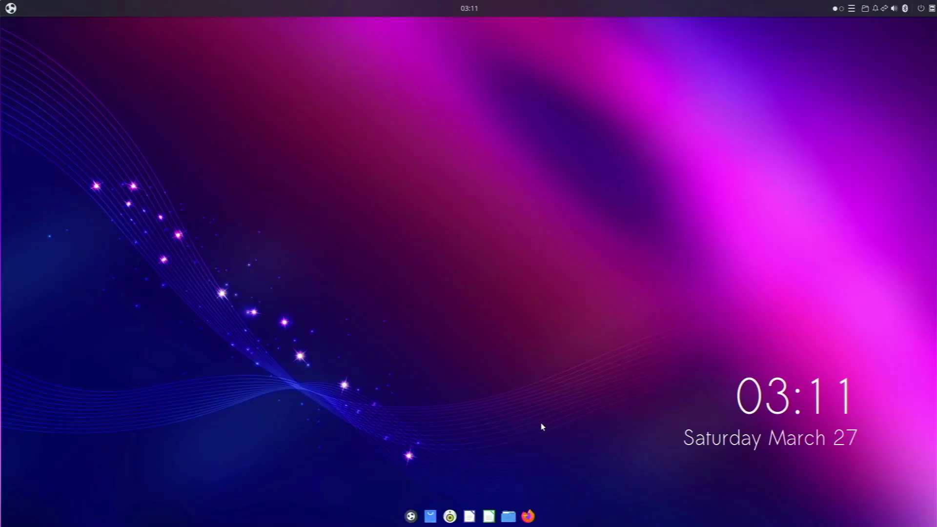
left_click(508, 516)
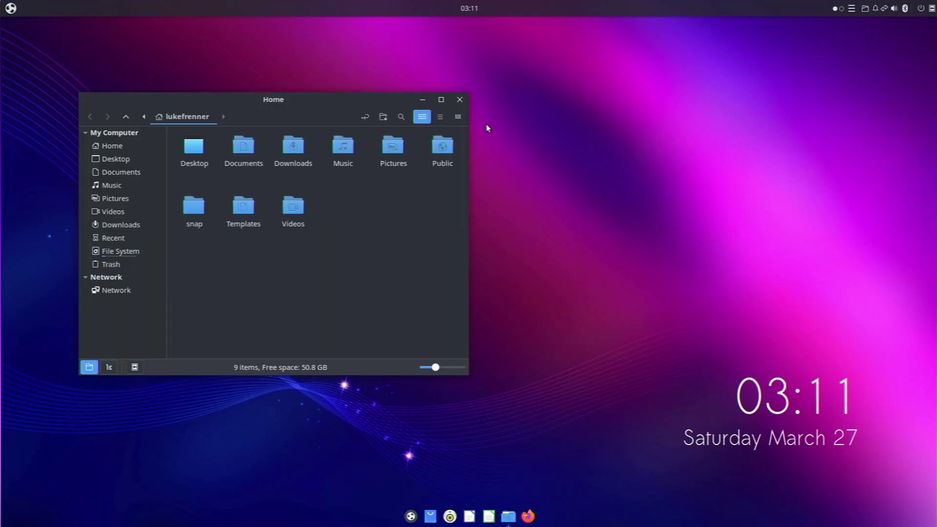
left_click(460, 100)
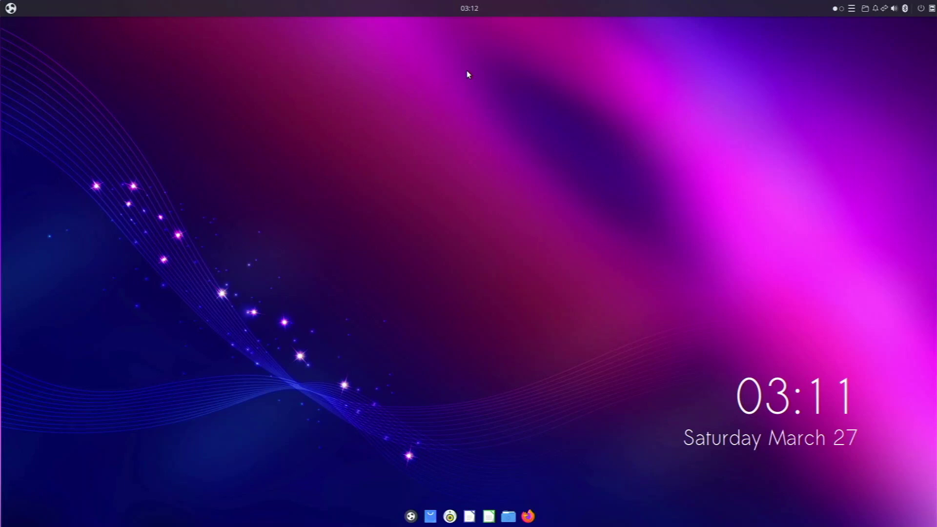
left_click(11, 7)
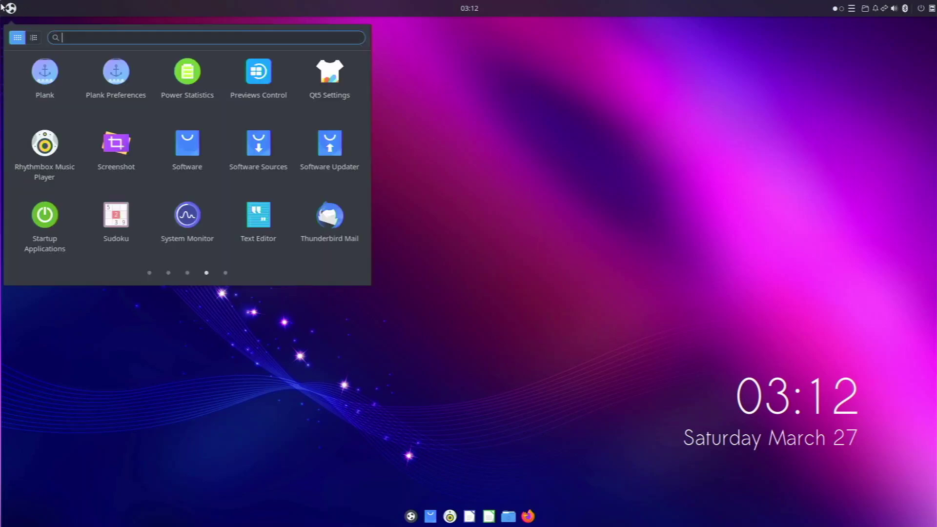
scroll(146, 252, "down", 1)
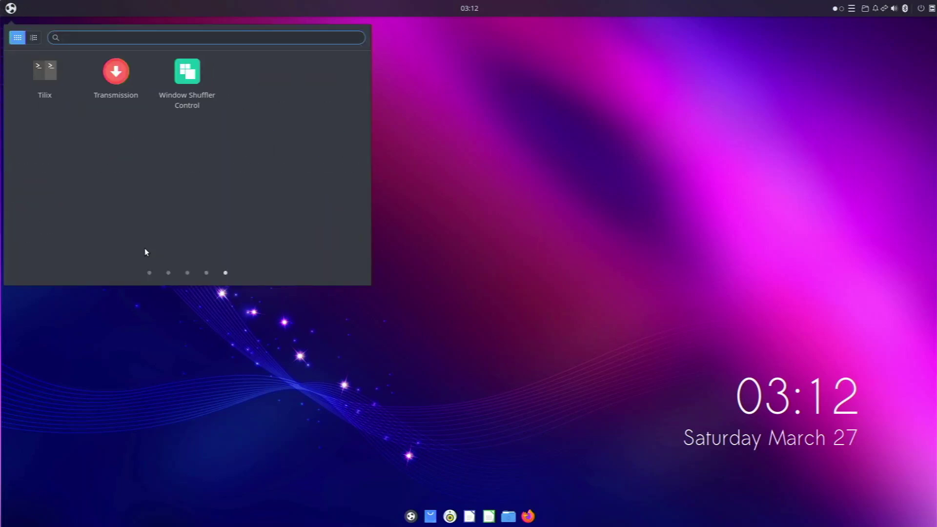
scroll(150, 250, "up", 2)
scroll(150, 246, "down", 1)
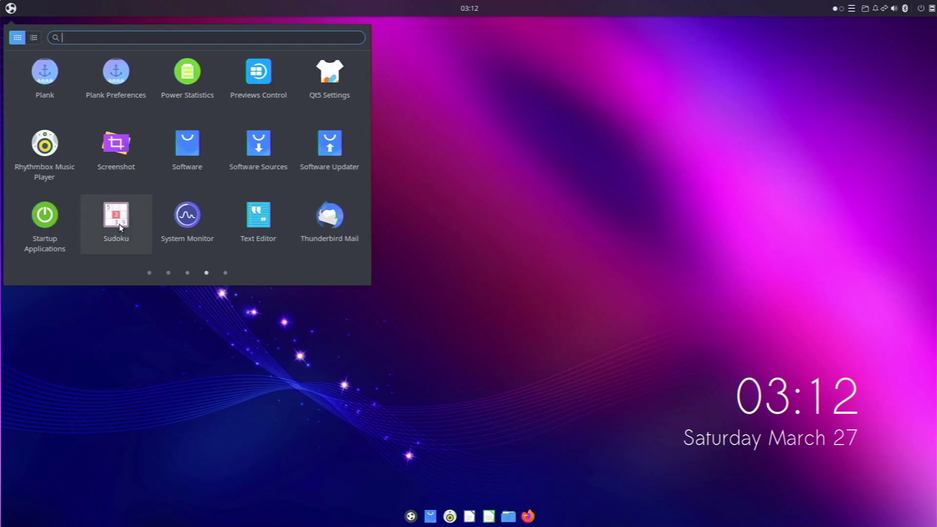
scroll(120, 223, "up", 1)
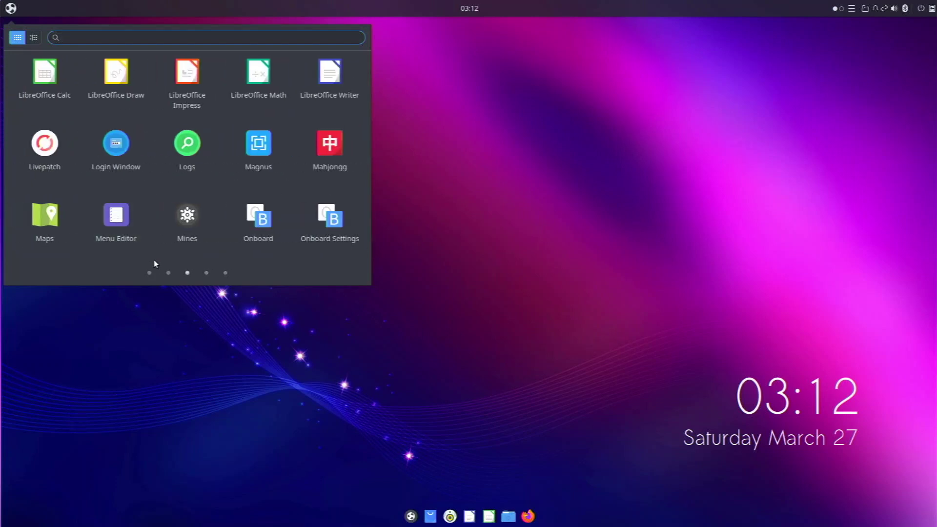
left_click(150, 273)
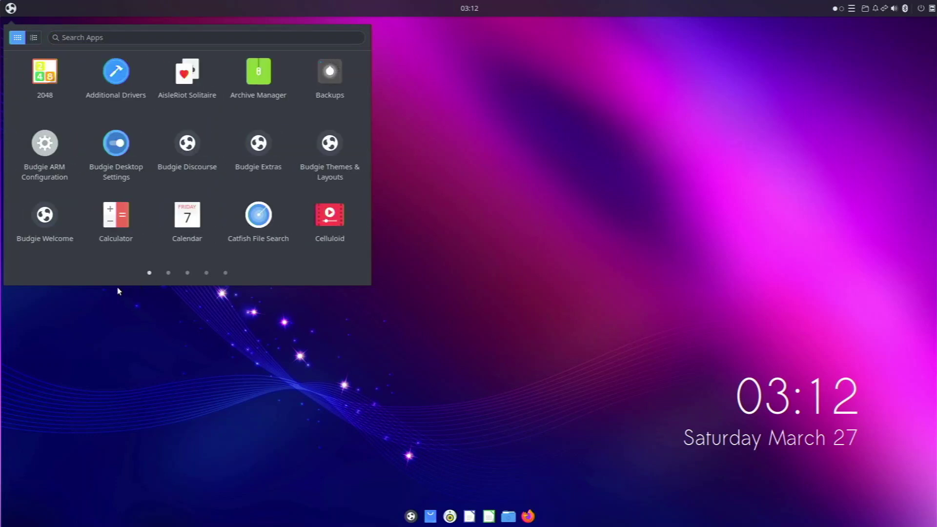
left_click(96, 327)
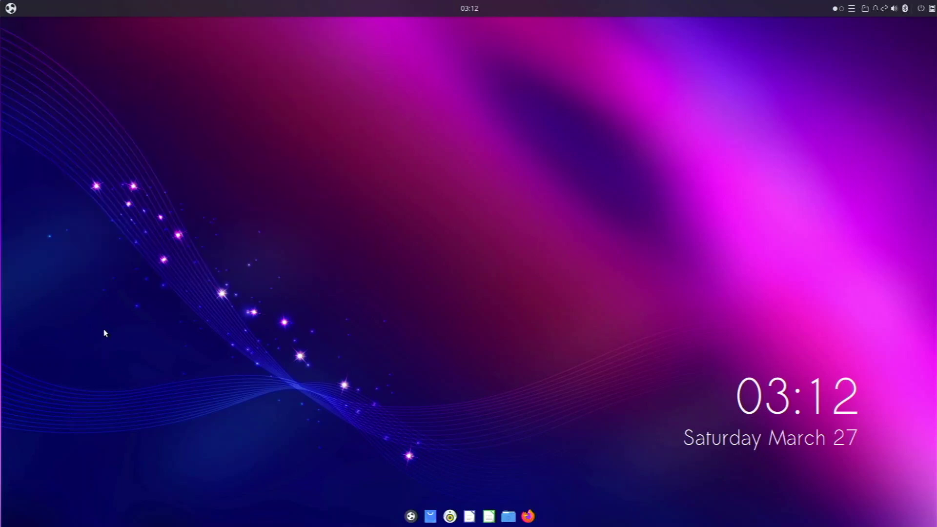